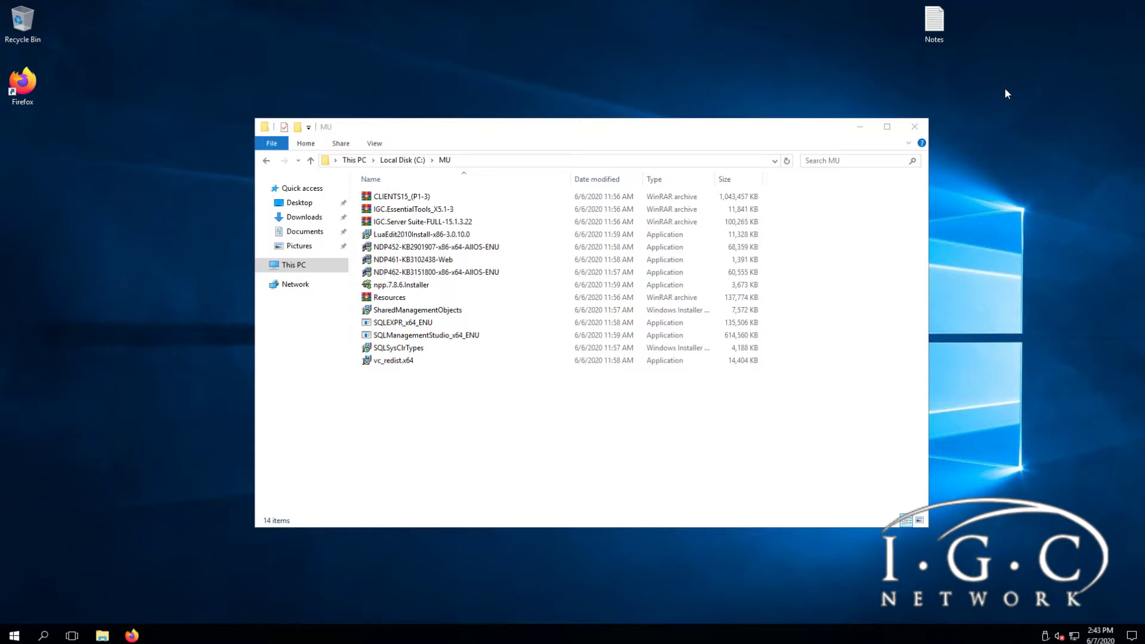
Repair the Visual C++ 2015 x64 14.0.23918 redistributable from vc_redist.x64 and close its setup.
drag(638, 396, 325, 101)
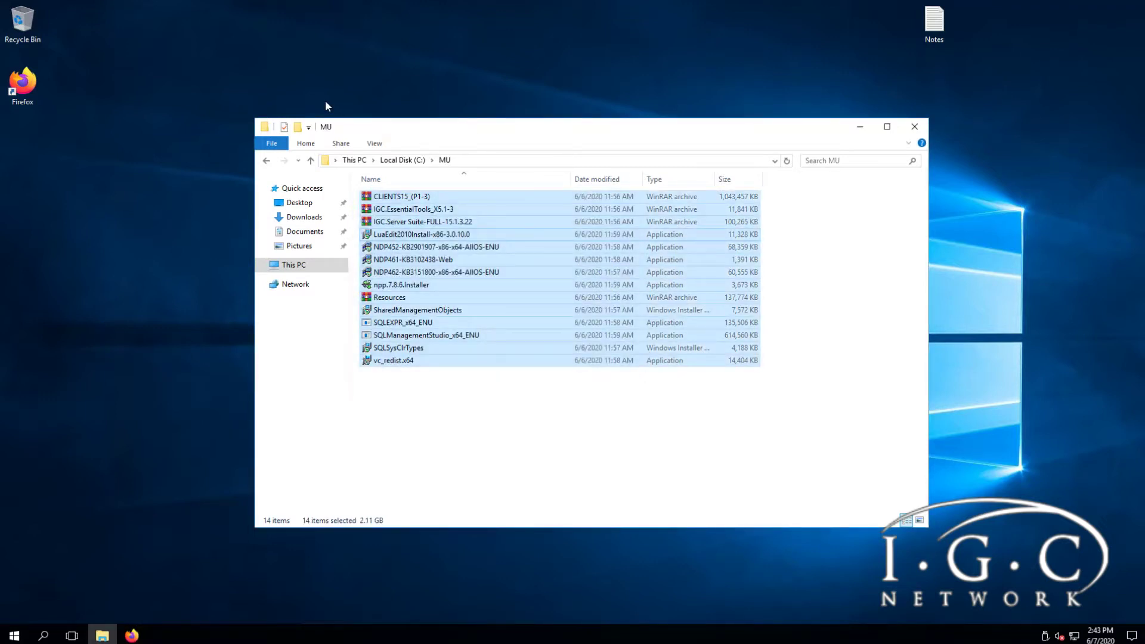
click(799, 235)
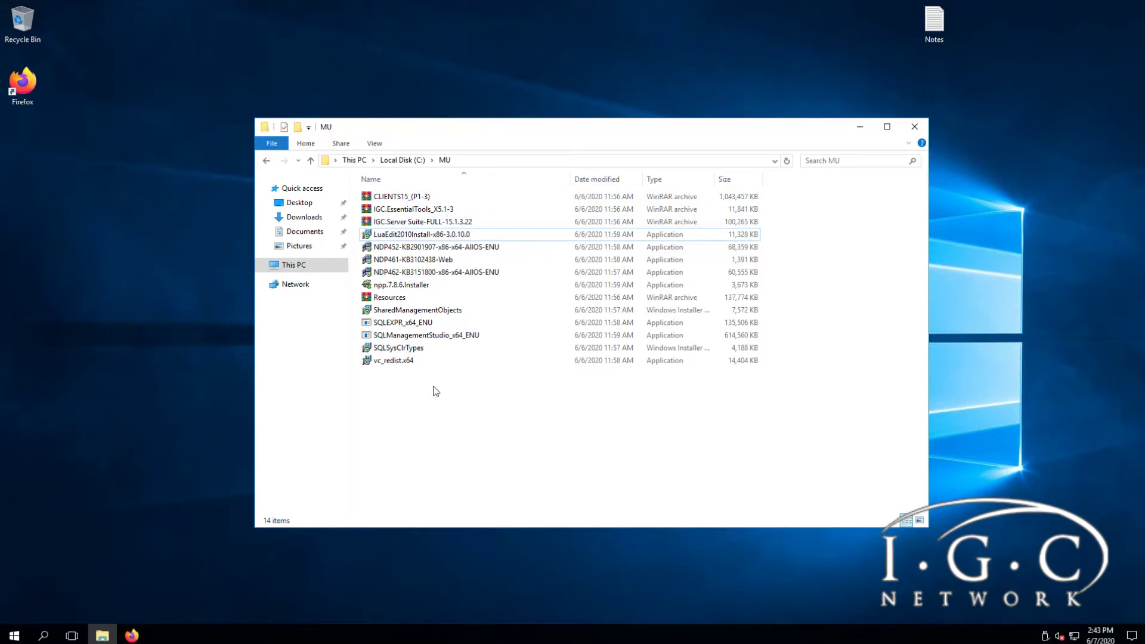
click(396, 365)
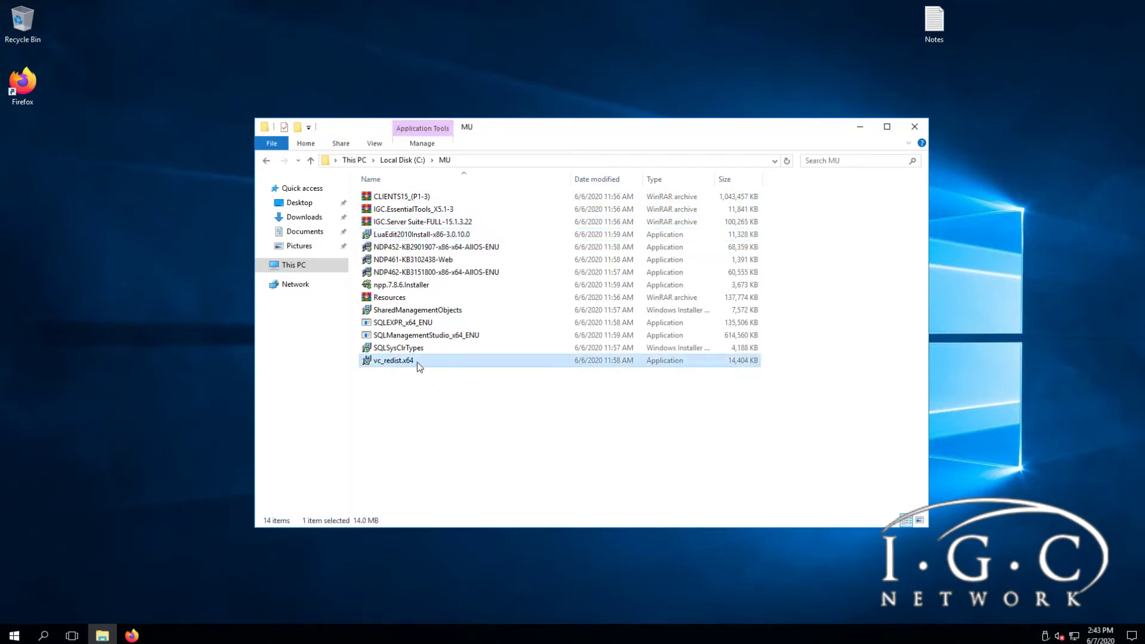
double_click(417, 363)
key(Return)
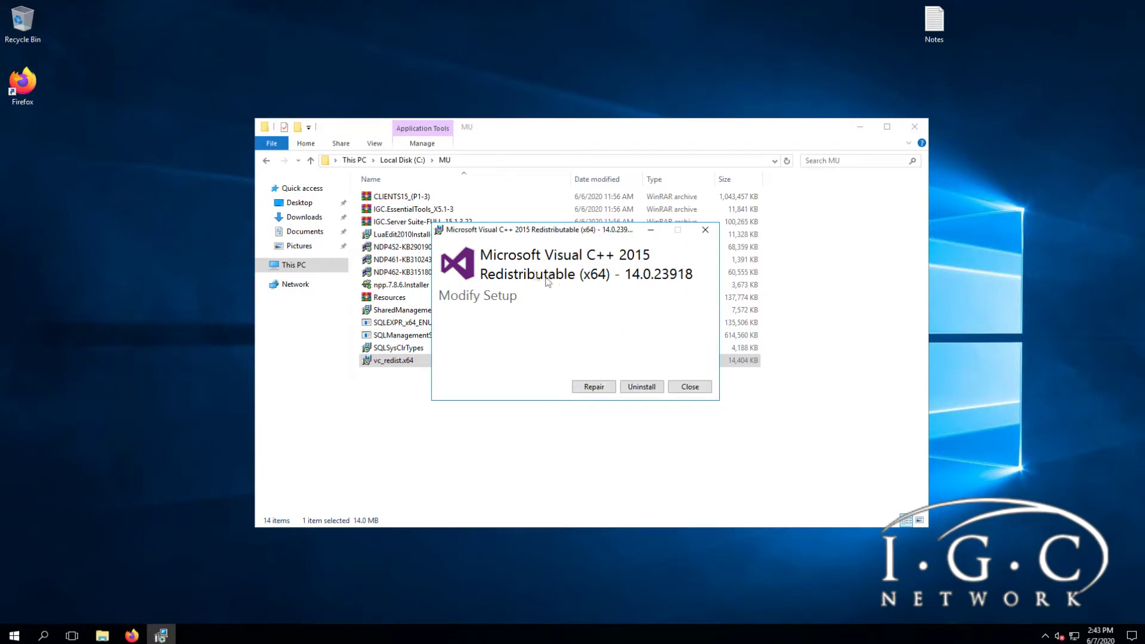
click(605, 394)
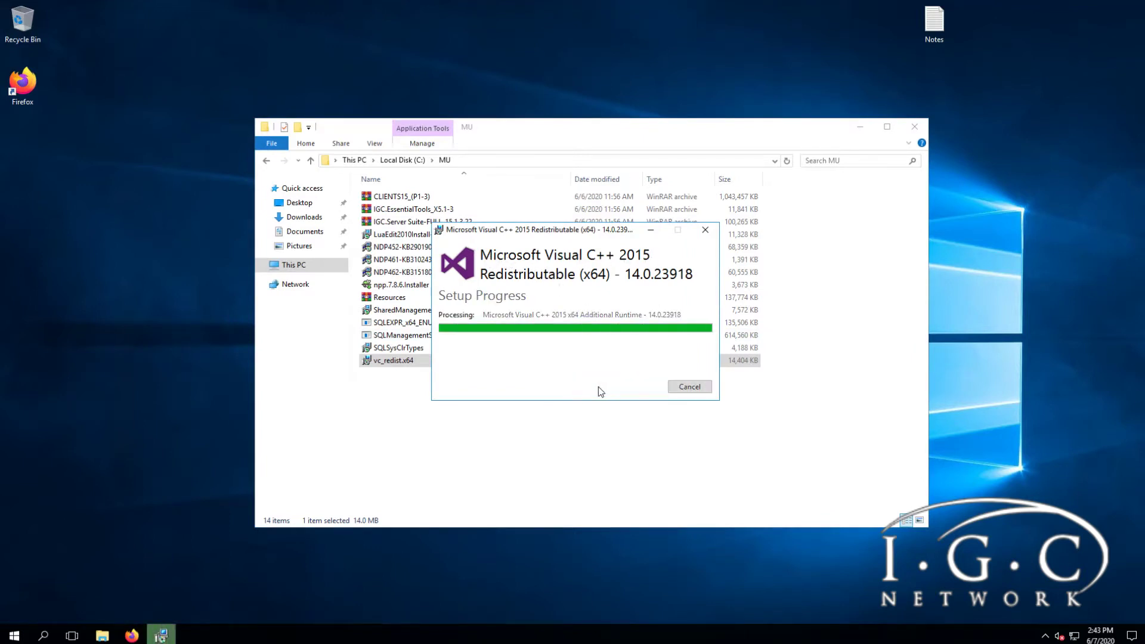
click(674, 388)
click(420, 350)
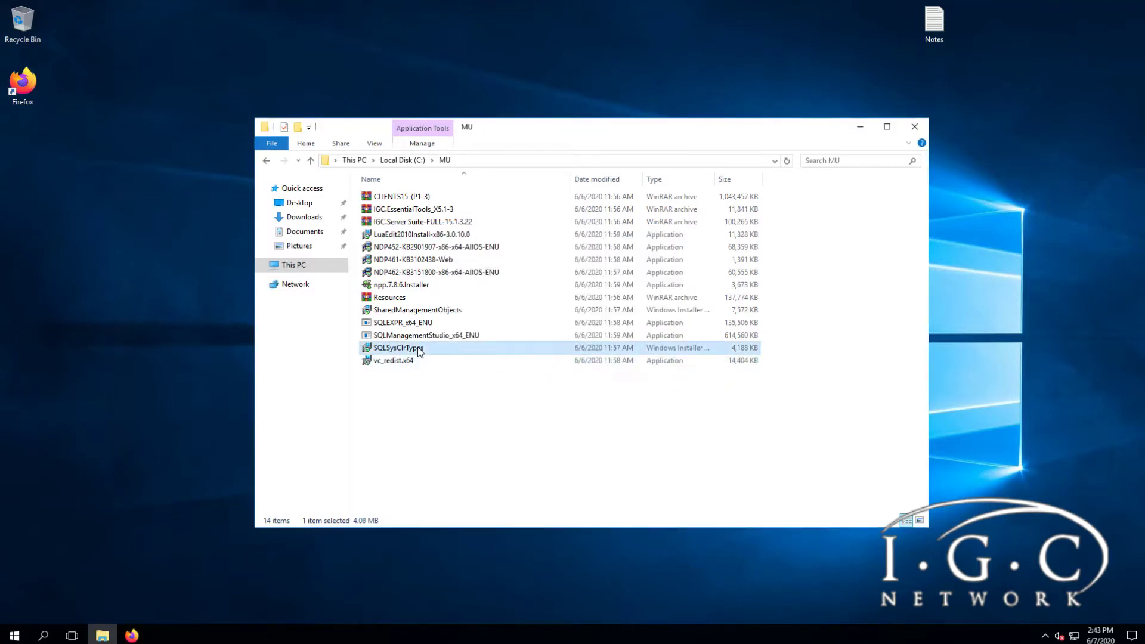
Install SQL Server 2014 System CLR Types from SQLSysClrTypes, accepting the license, then finish the wizard.
double_click(419, 350)
click(606, 333)
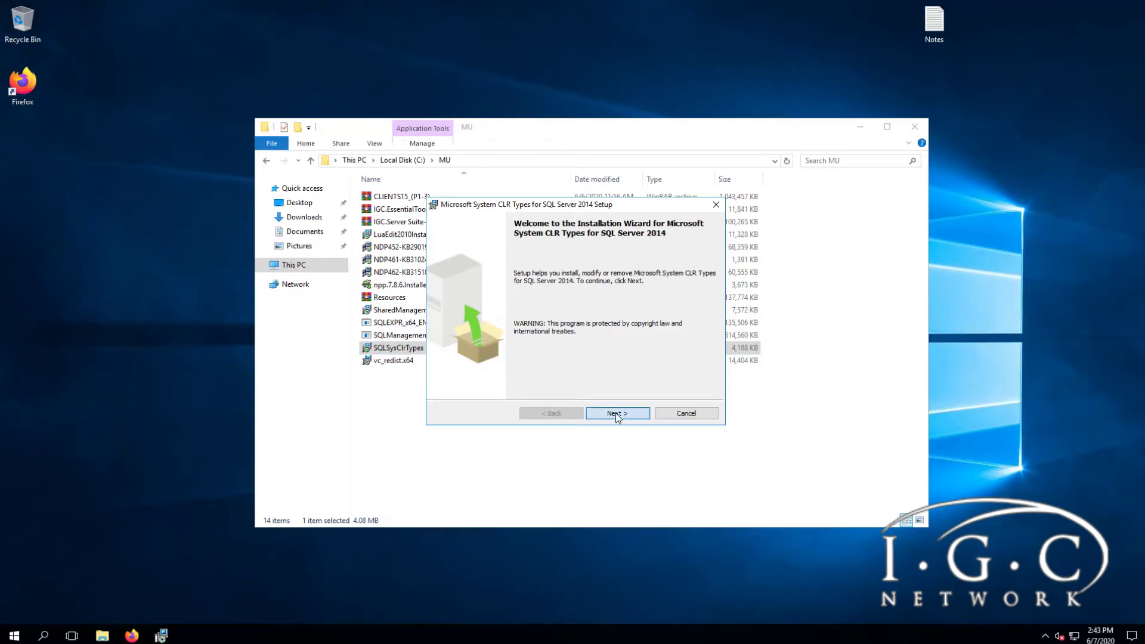
click(615, 413)
click(560, 371)
click(623, 413)
click(623, 413)
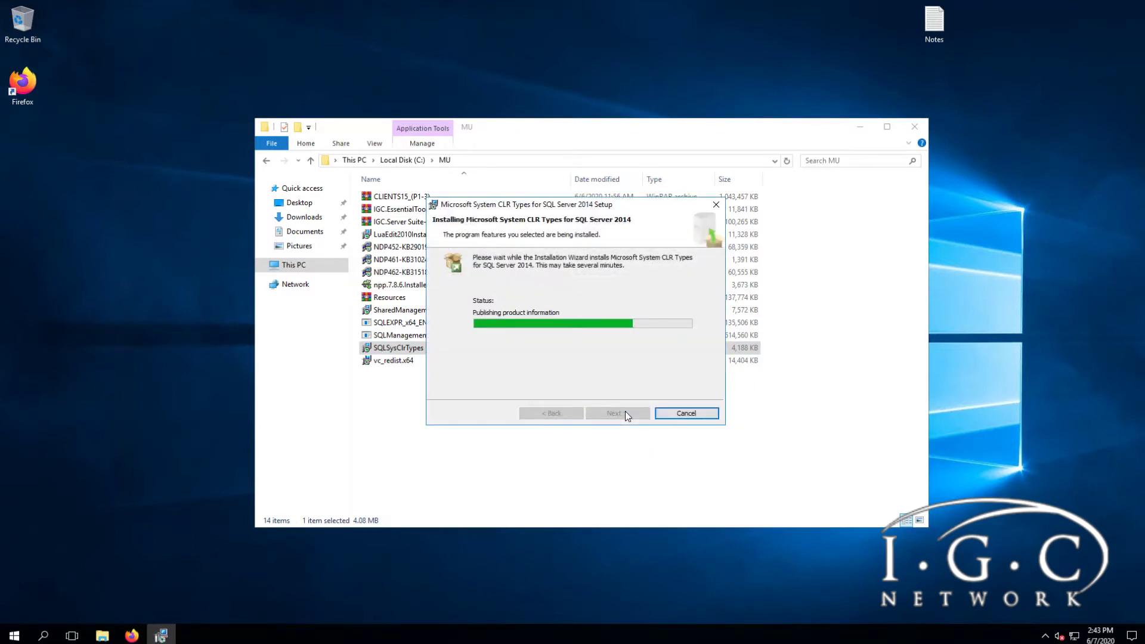
click(625, 412)
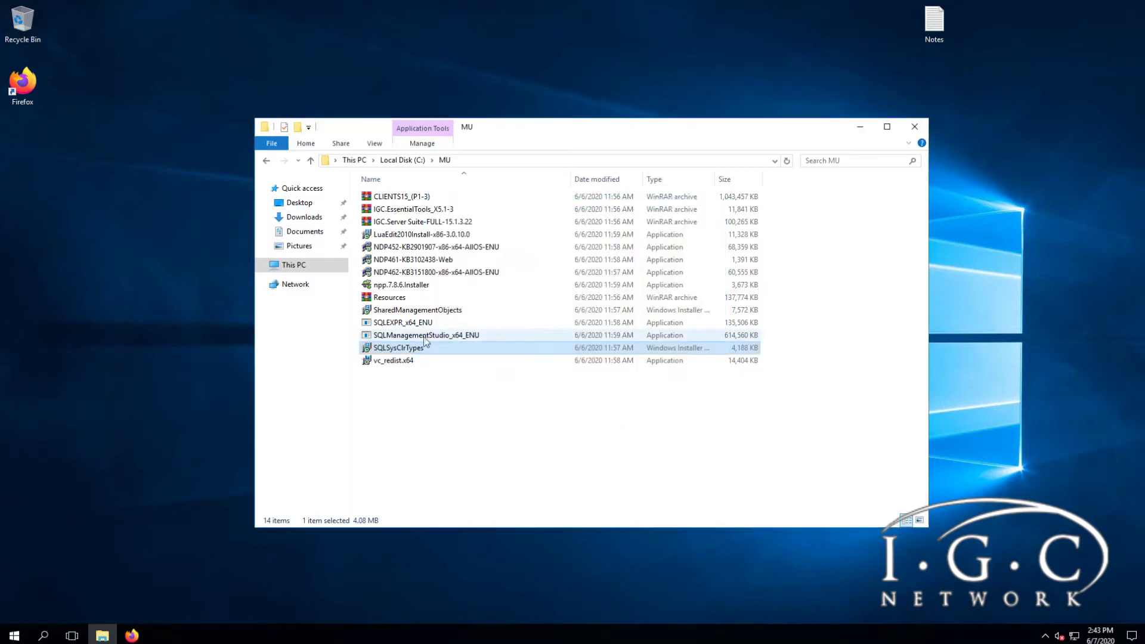
Install SQL Server 2014 Management Objects from SharedManagementObjects, accepting the license, and finish.
double_click(417, 309)
click(614, 331)
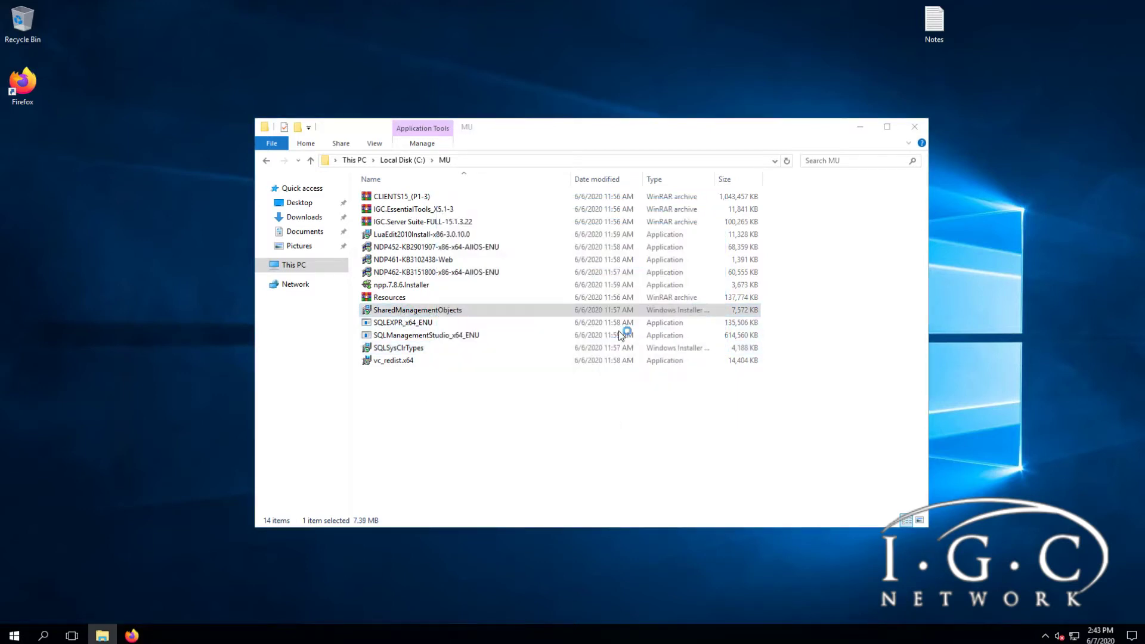
click(618, 413)
click(552, 370)
click(609, 412)
click(609, 412)
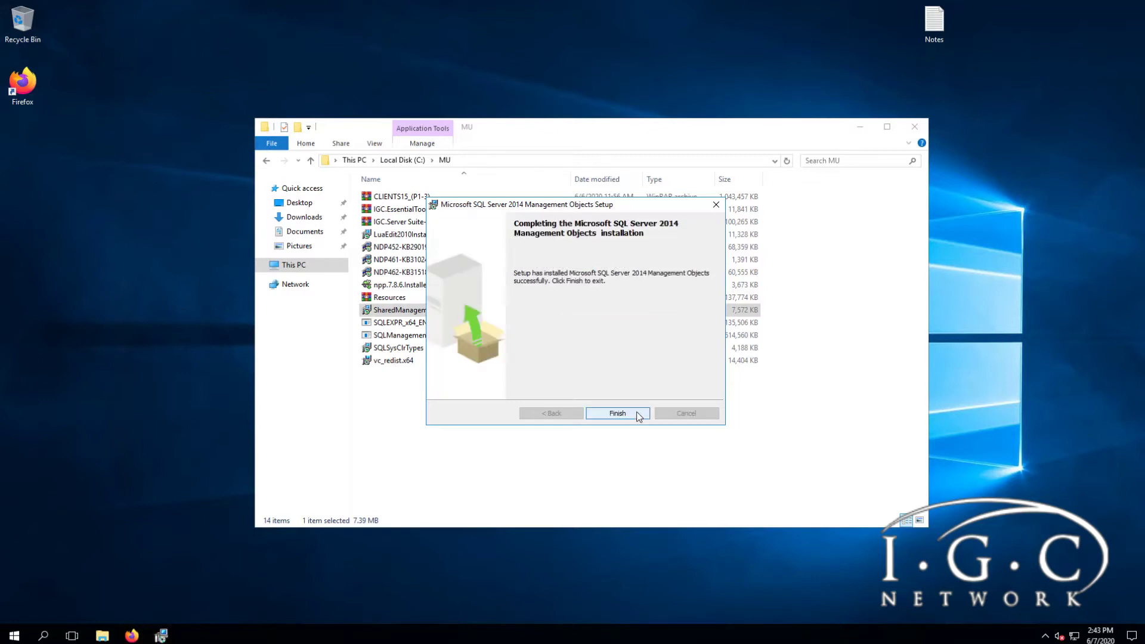
click(636, 412)
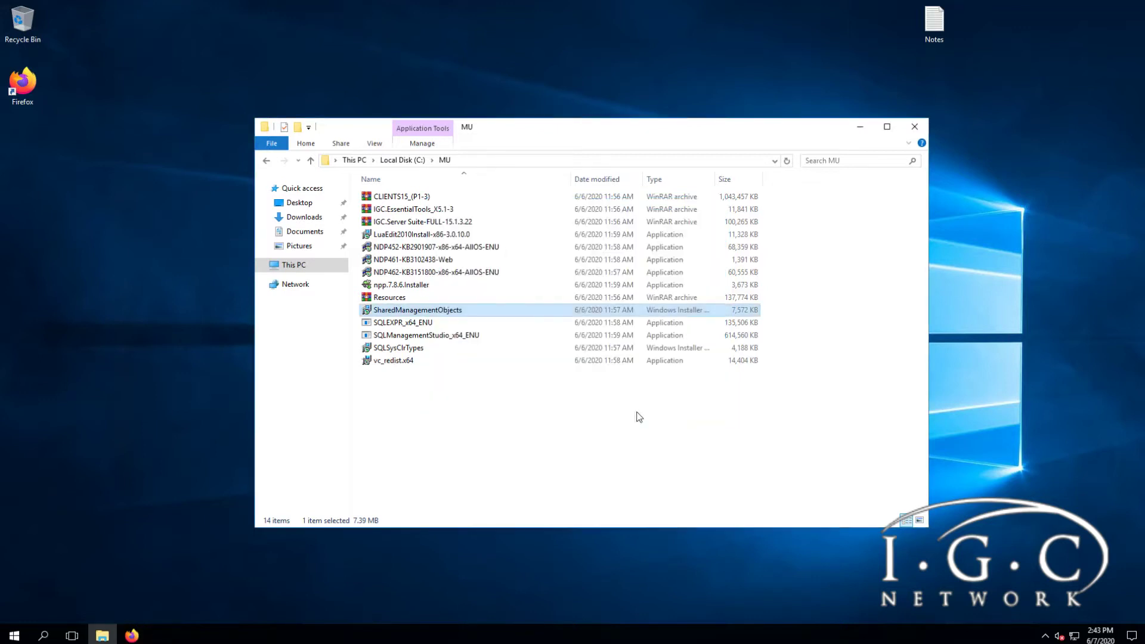
Run the NDP462-KB3151800 .NET installer and move its extraction progress window to the screen top.
click(419, 274)
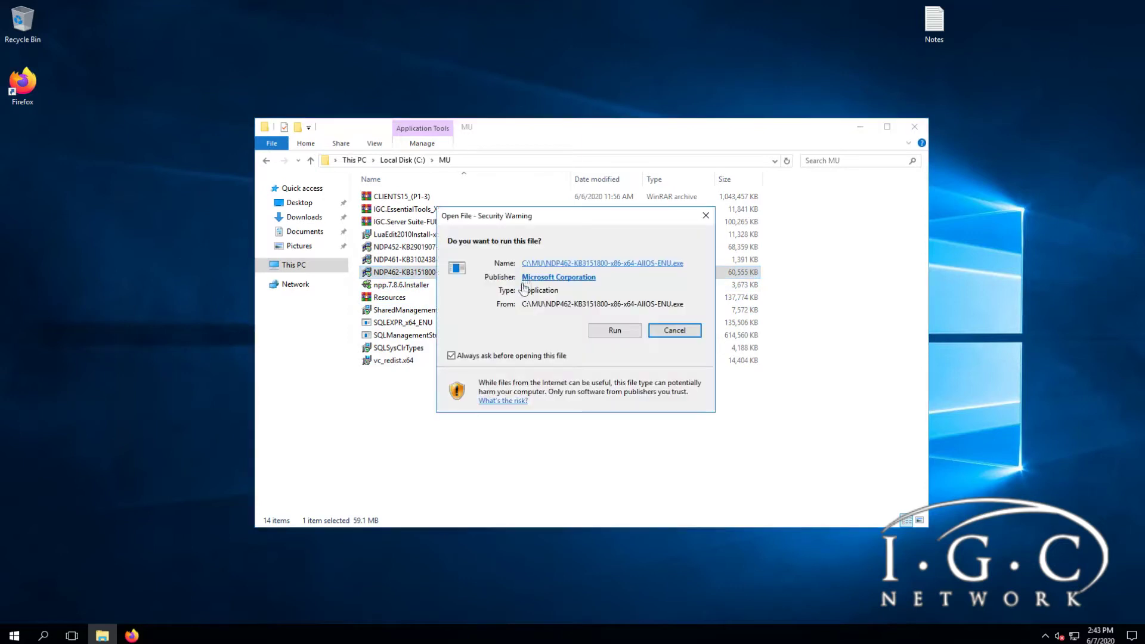
click(617, 334)
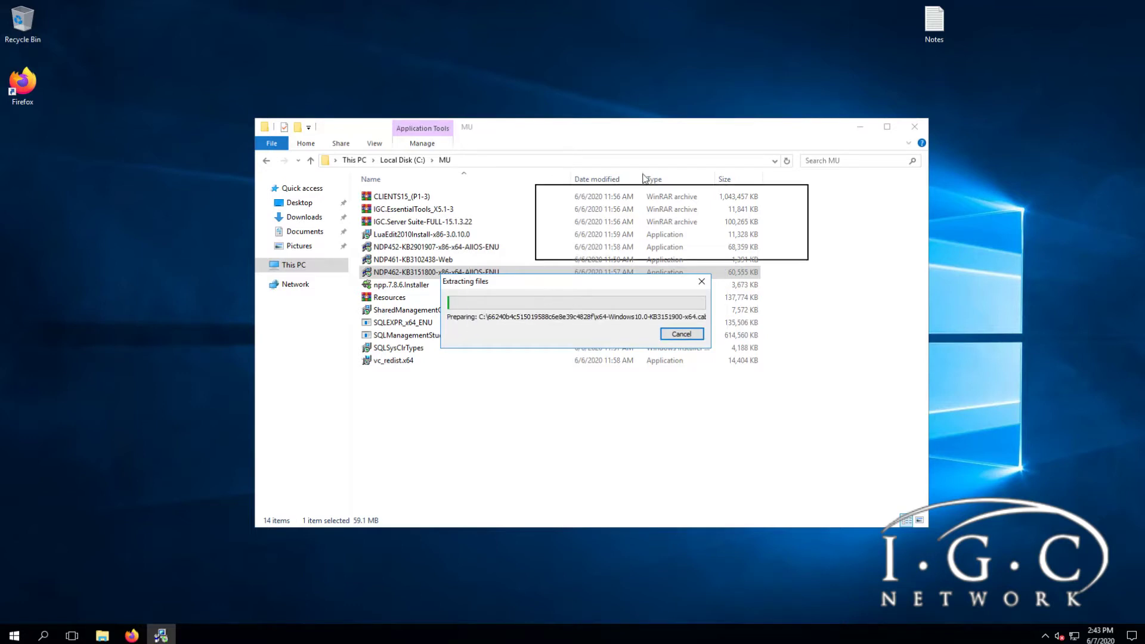
drag(689, 75, 673, 23)
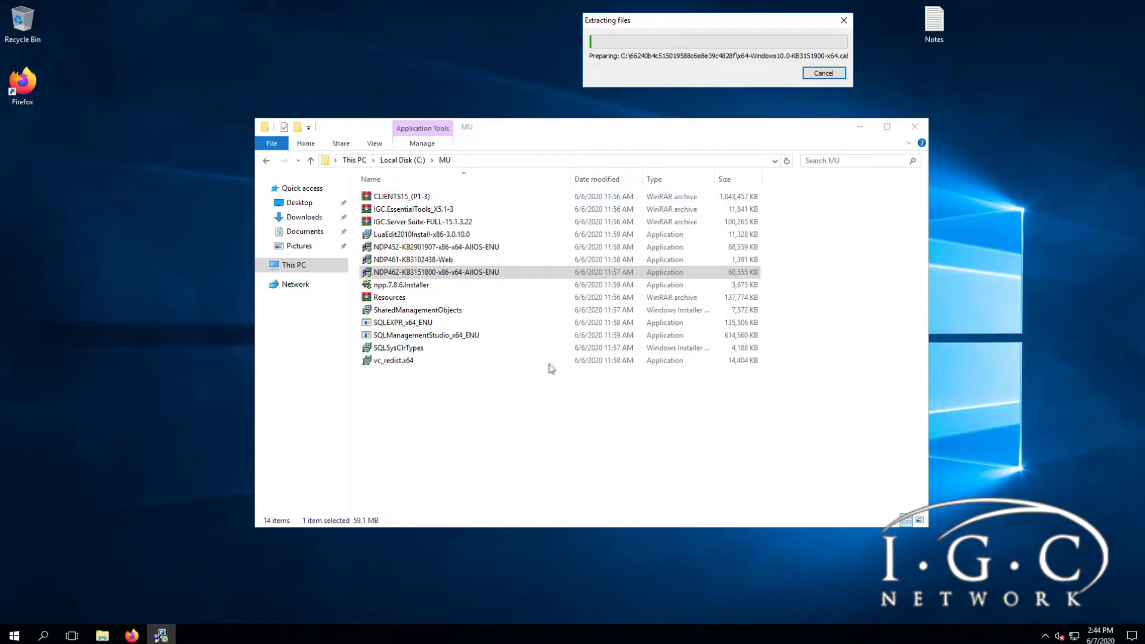
click(478, 429)
double_click(418, 286)
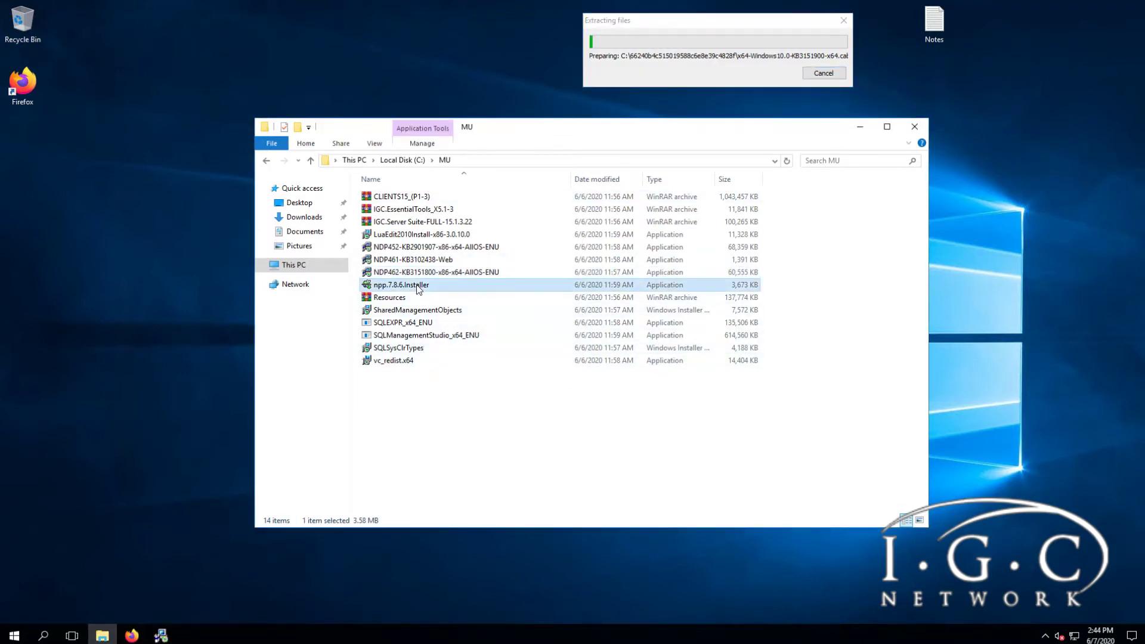
Start the Notepad++ installer in English and accept its license agreement.
click(608, 329)
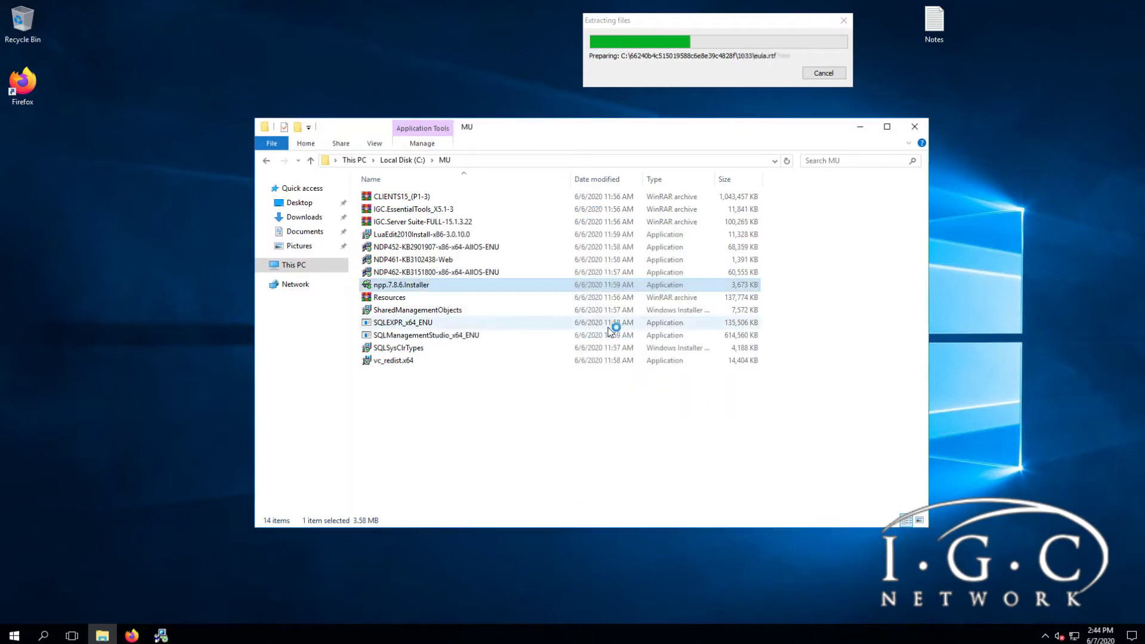
click(578, 344)
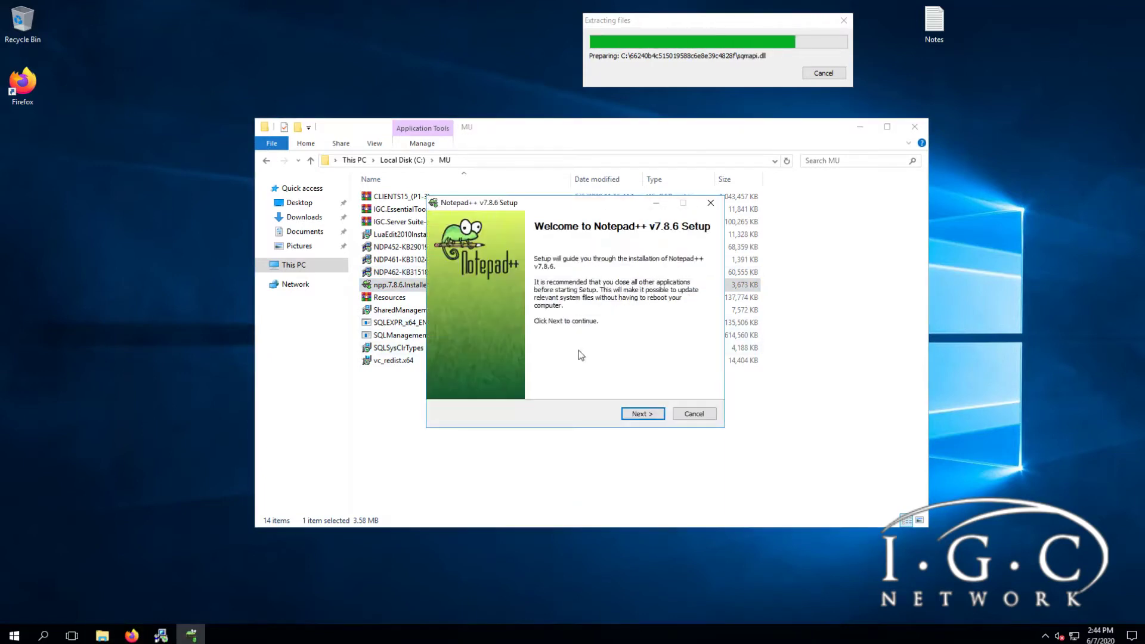
click(639, 414)
click(639, 413)
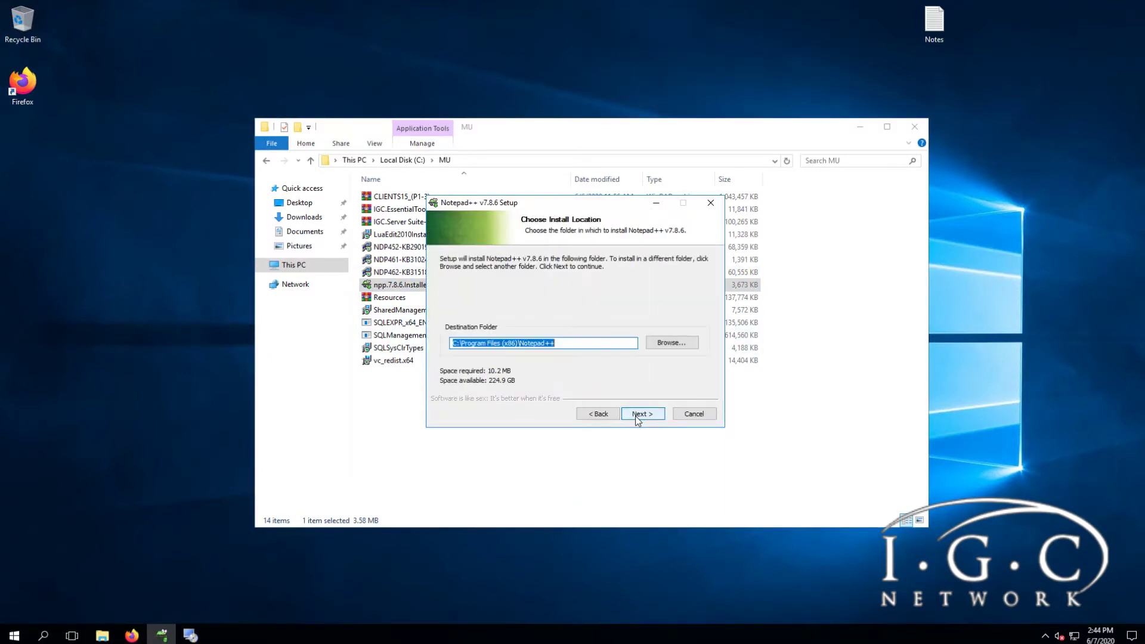
Dismiss the .NET Framework 4.6.2 already-installed message and reposition the Notepad++ setup window.
drag(624, 203, 963, 189)
drag(674, 190, 630, 190)
triple_click(625, 244)
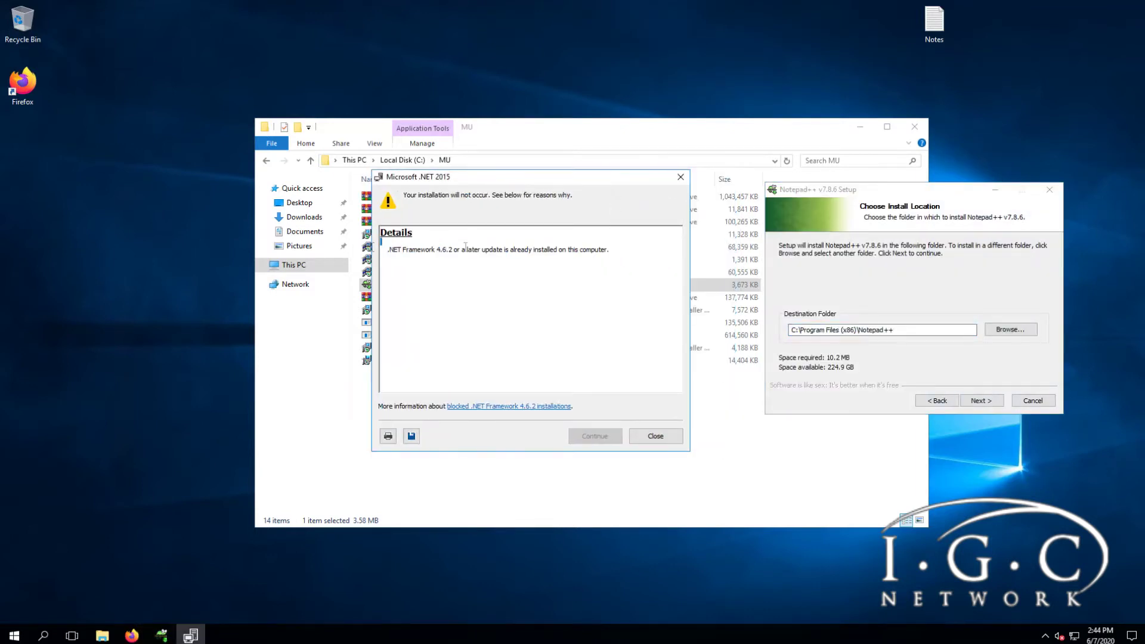
click(656, 435)
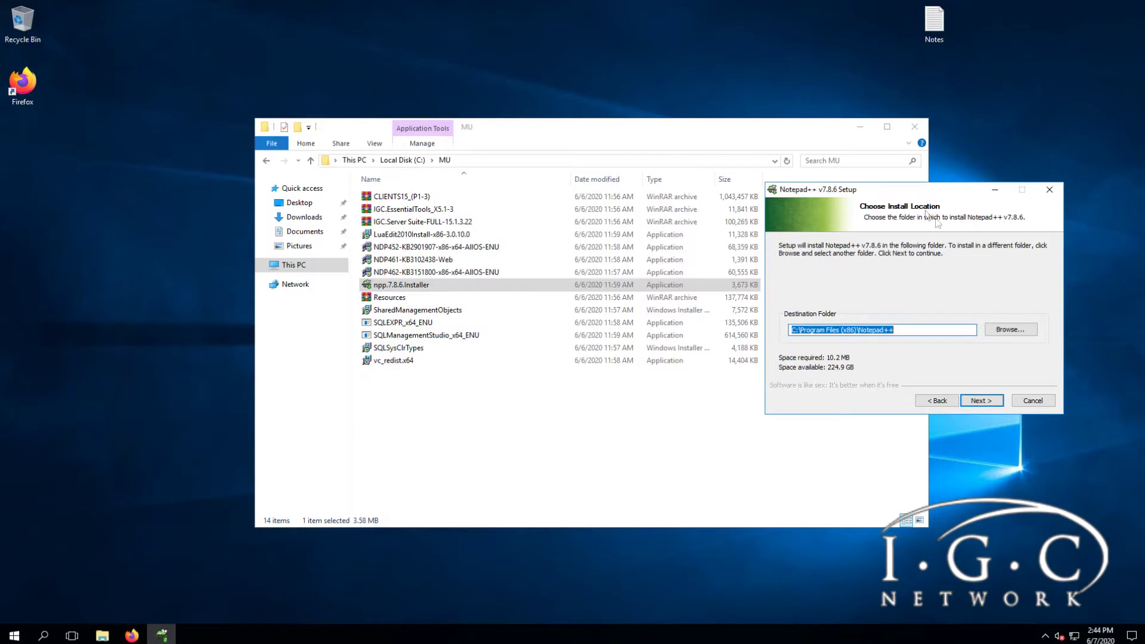
drag(901, 190, 878, 210)
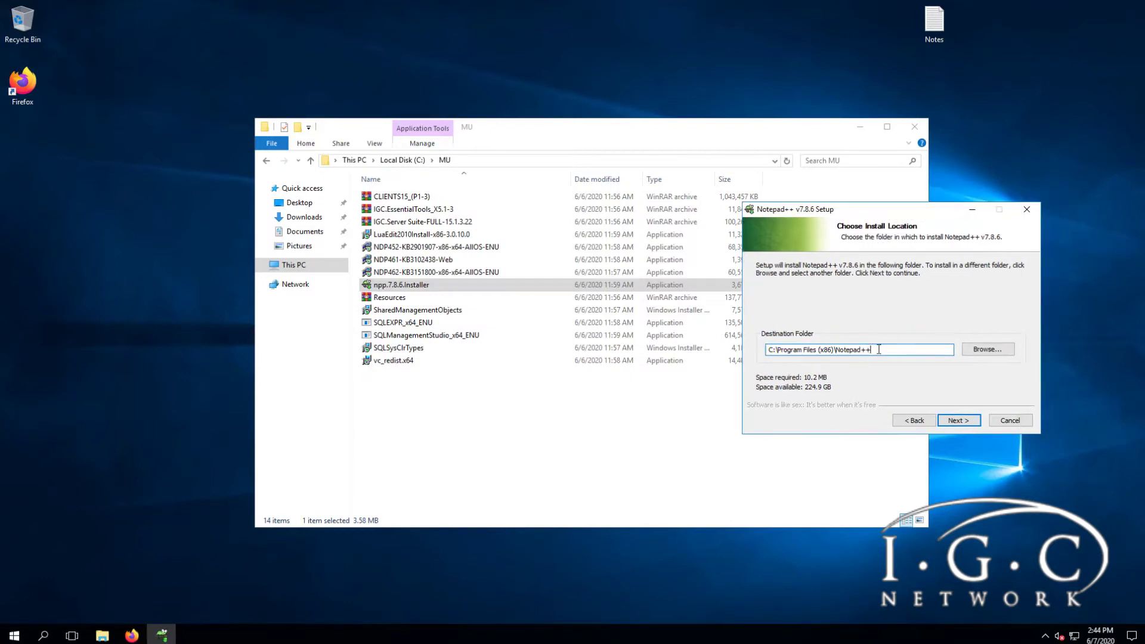
Finish installing Notepad++ v7.8.6 in the default folder with a desktop shortcut, without launching it.
click(956, 419)
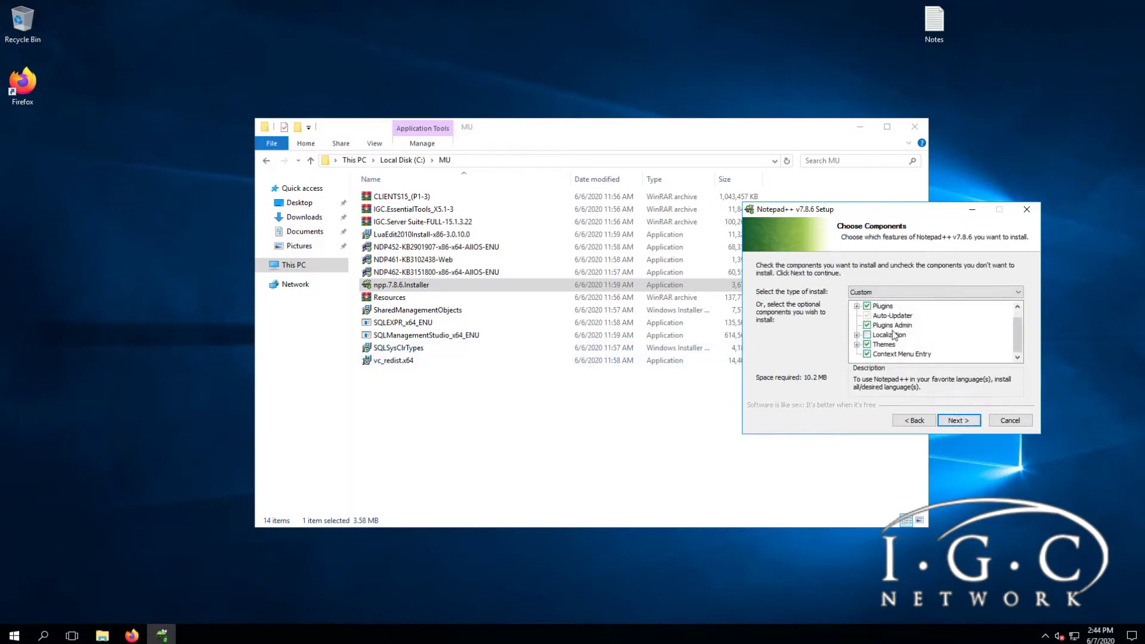
click(959, 421)
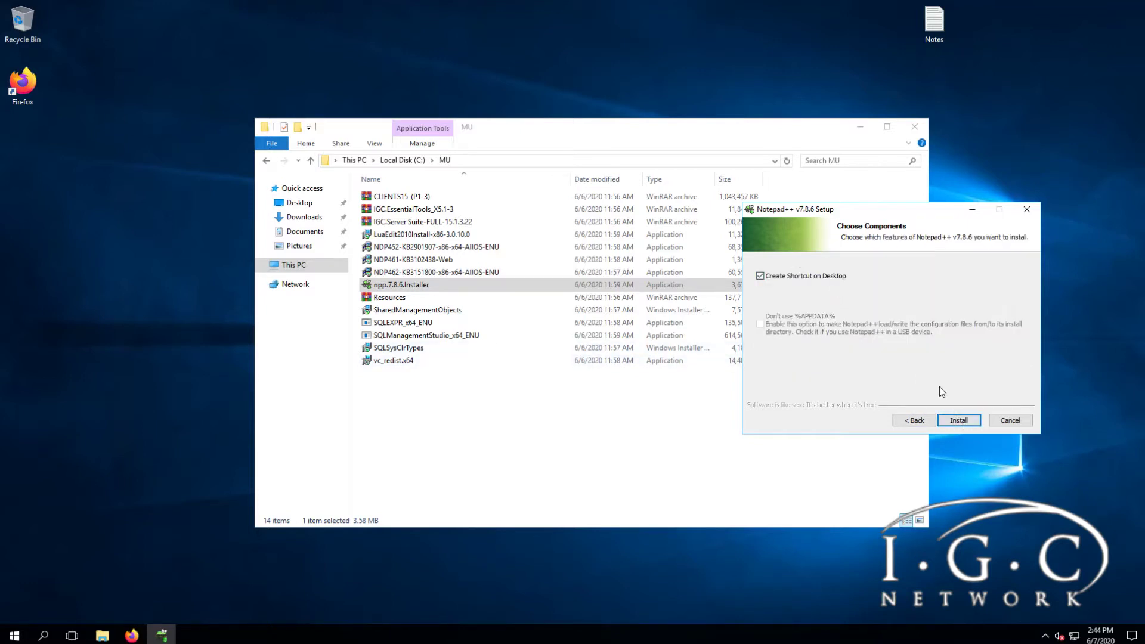
click(943, 419)
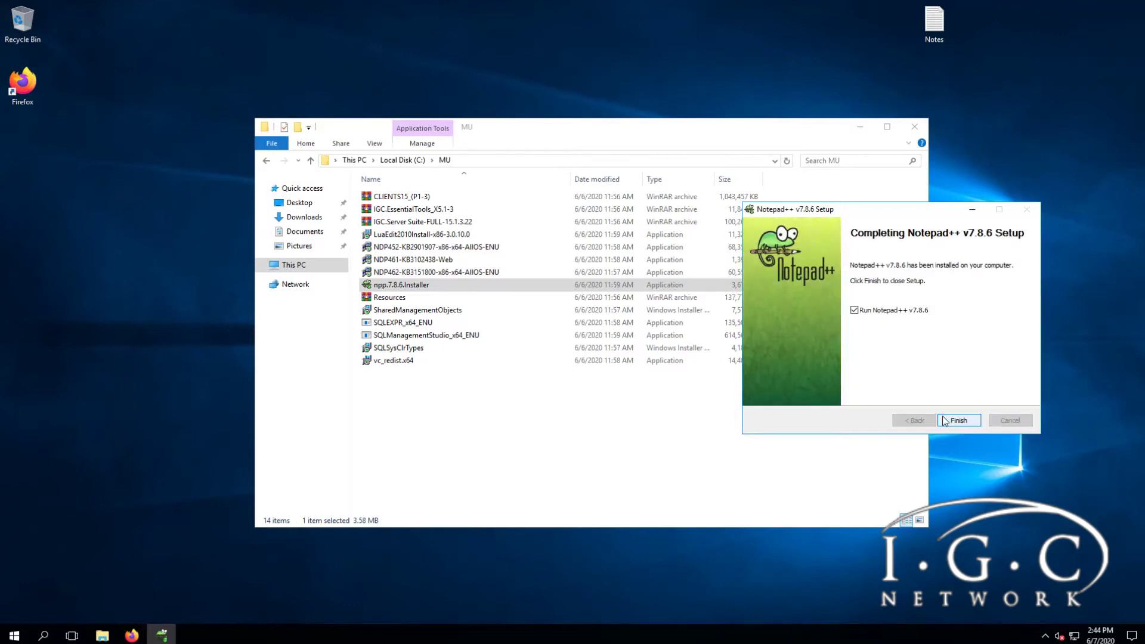
click(914, 313)
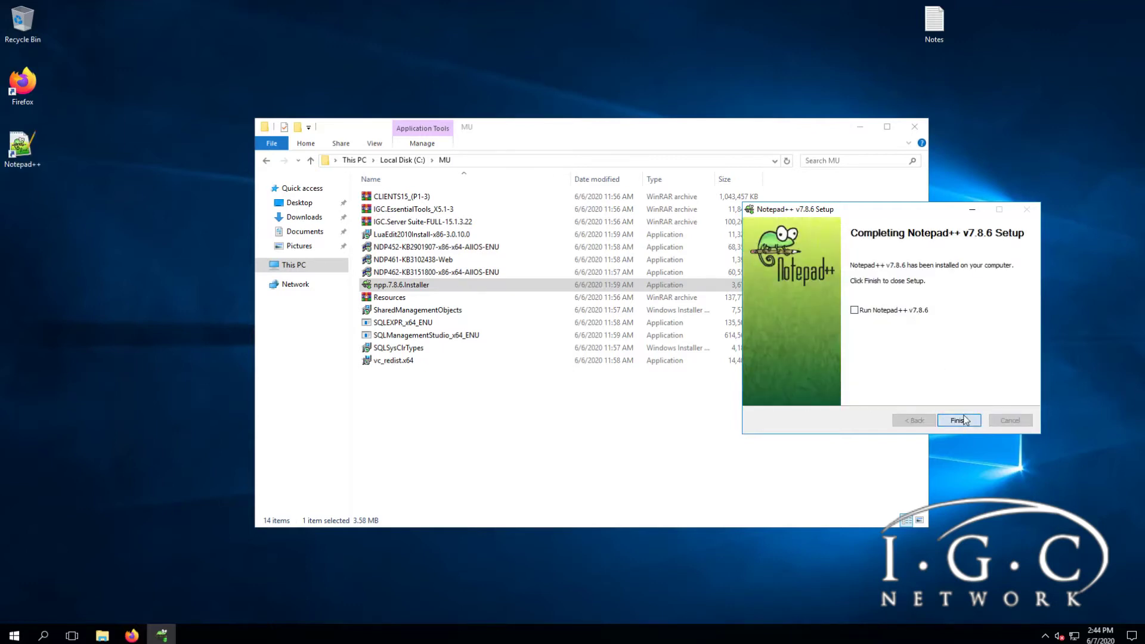
click(961, 421)
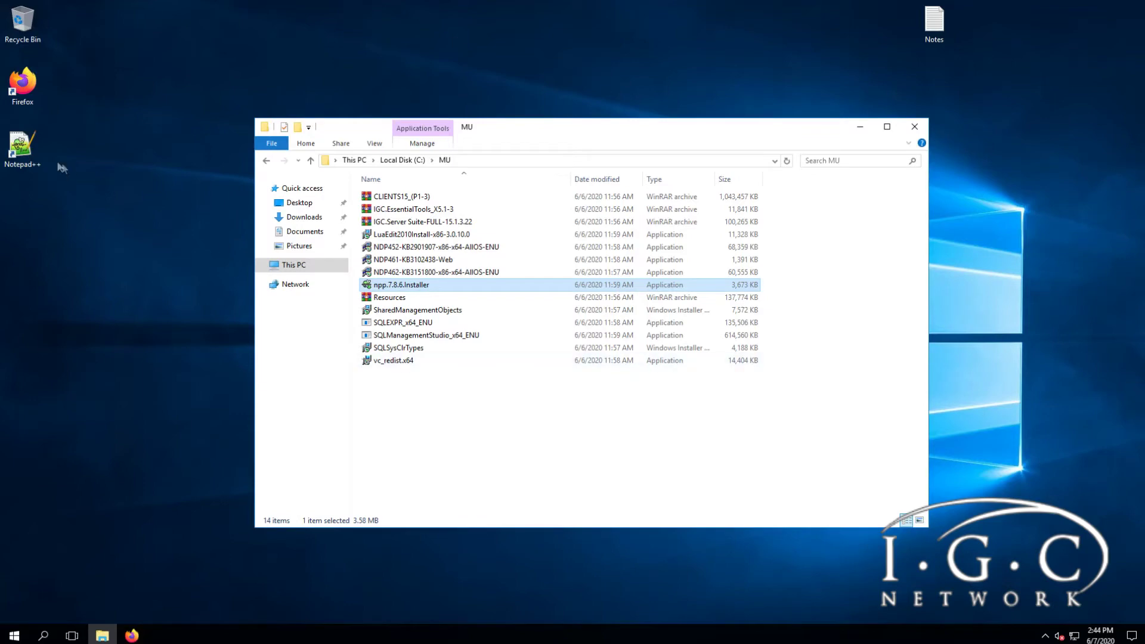
Copy the npp-compare web address from the Notes file and bring up the browser.
click(12, 160)
double_click(948, 27)
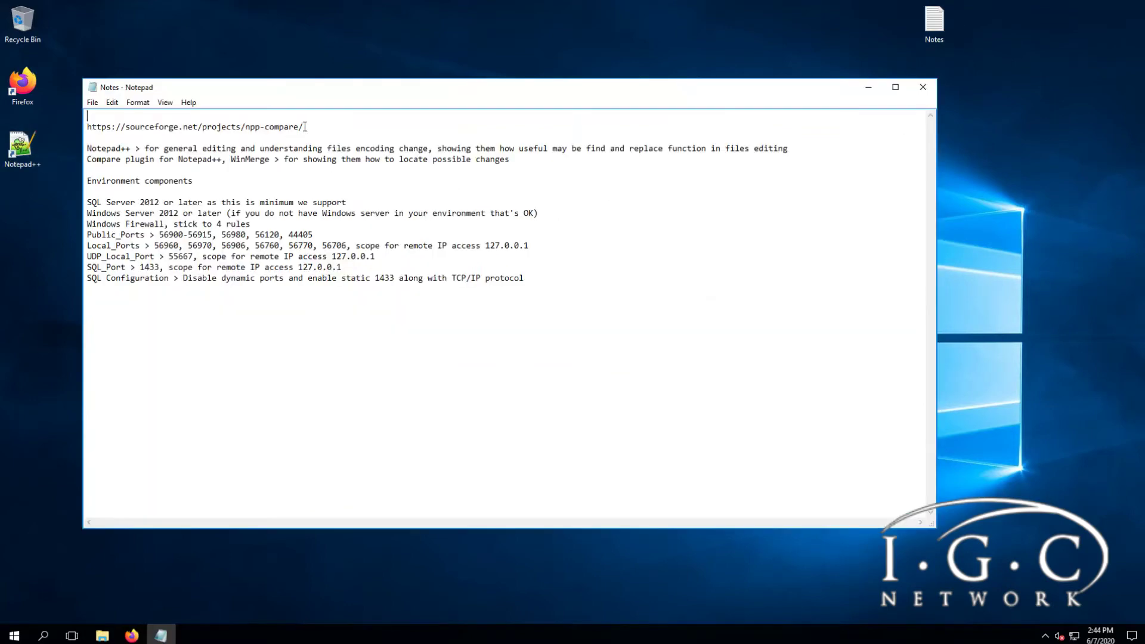
drag(304, 126, 69, 126)
key(ctrl+c)
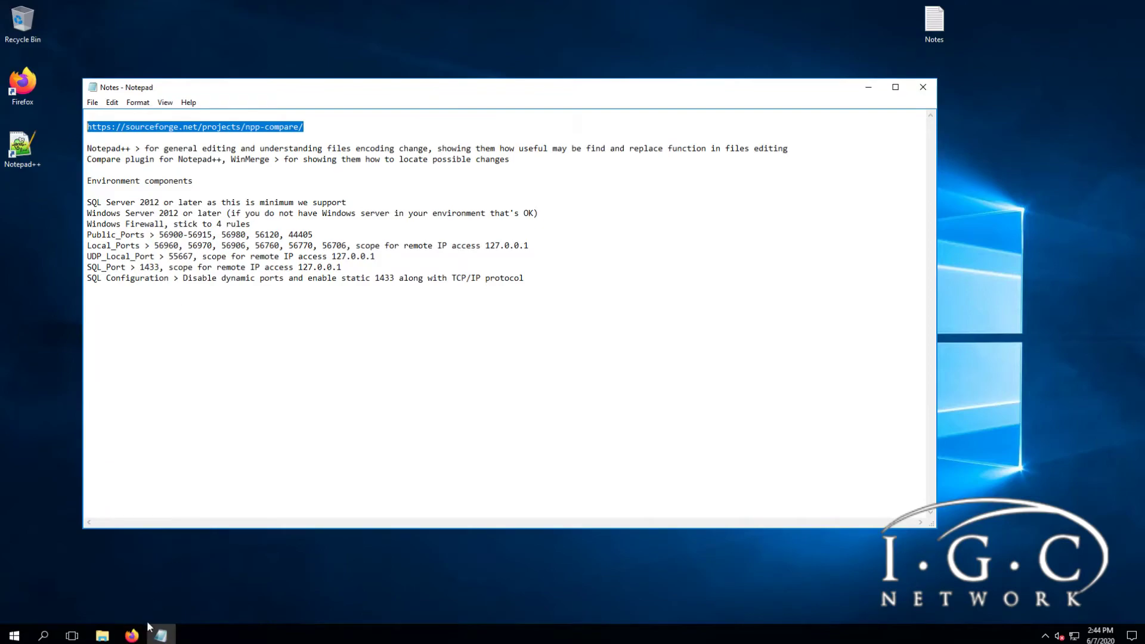
click(132, 635)
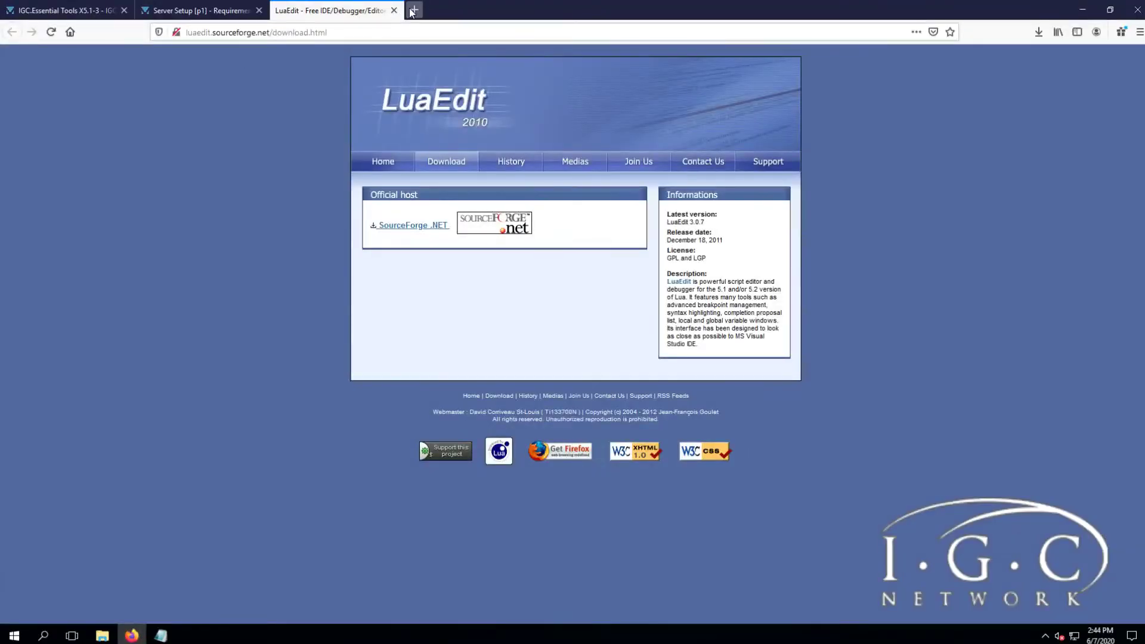
Load the npp-compare page in a new tab and download the Compare plugin archive into WinRAR.
click(411, 11)
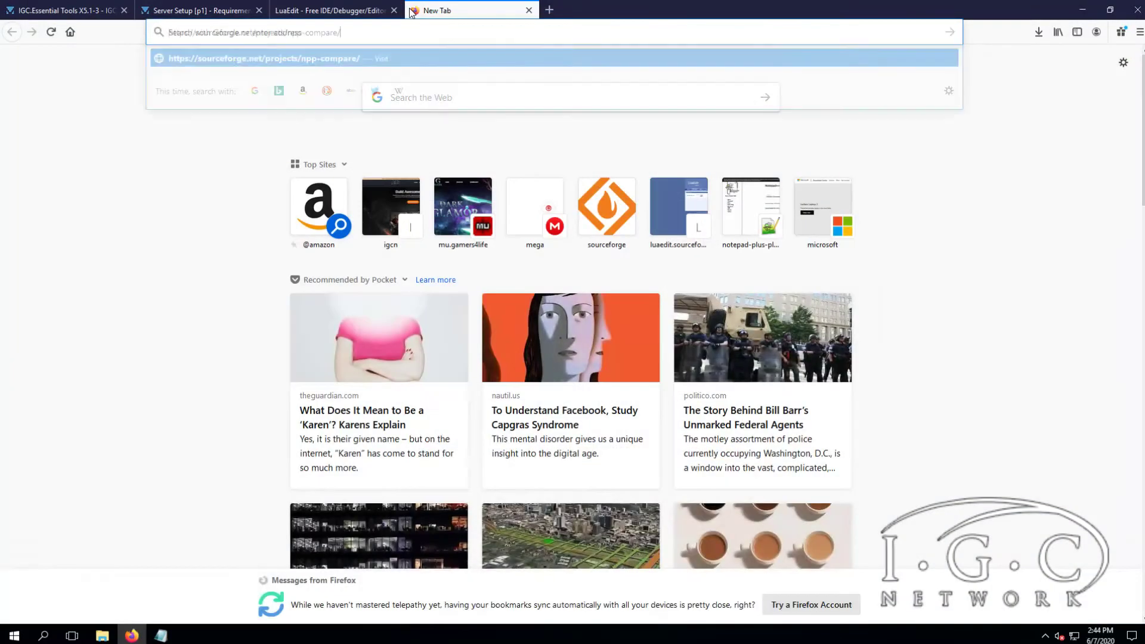
key(ctrl+v)
key(Return)
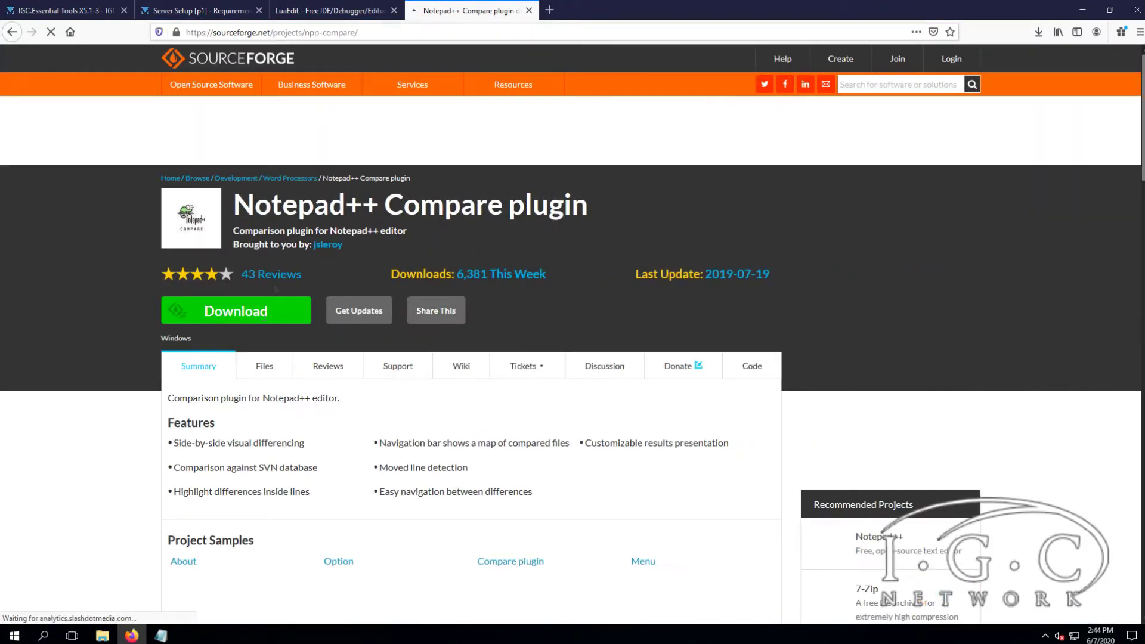
click(266, 320)
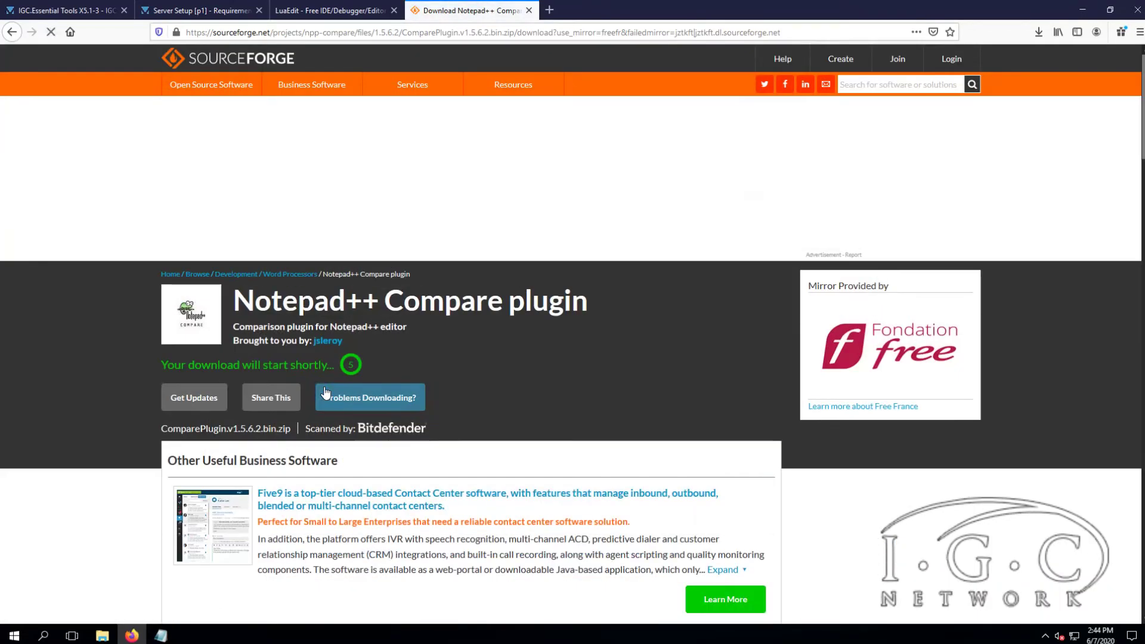
click(362, 402)
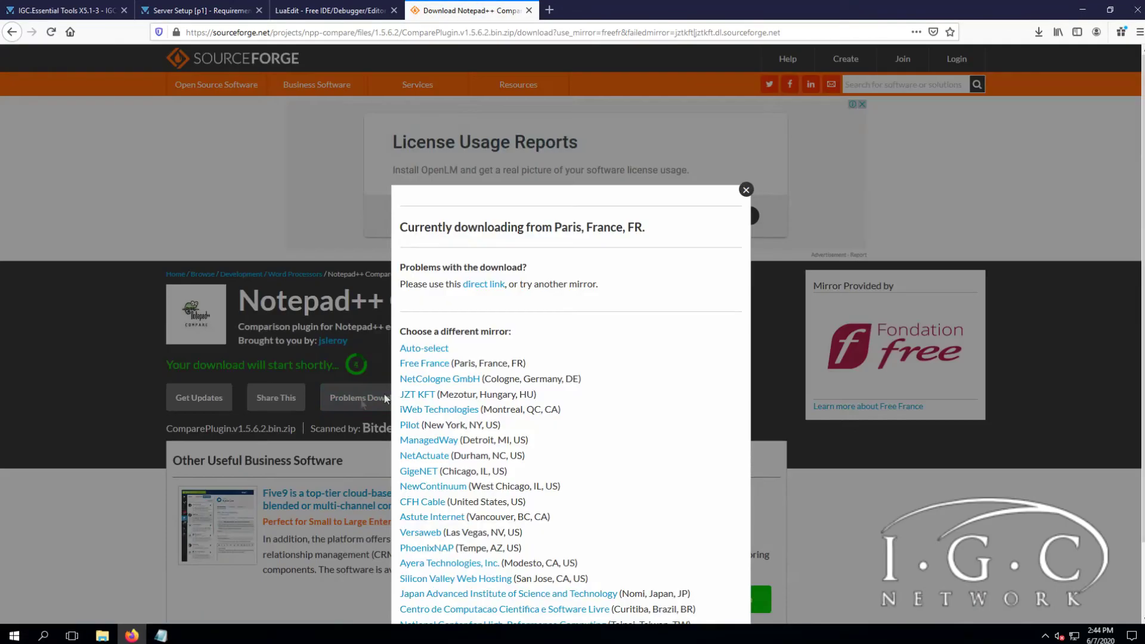
click(485, 285)
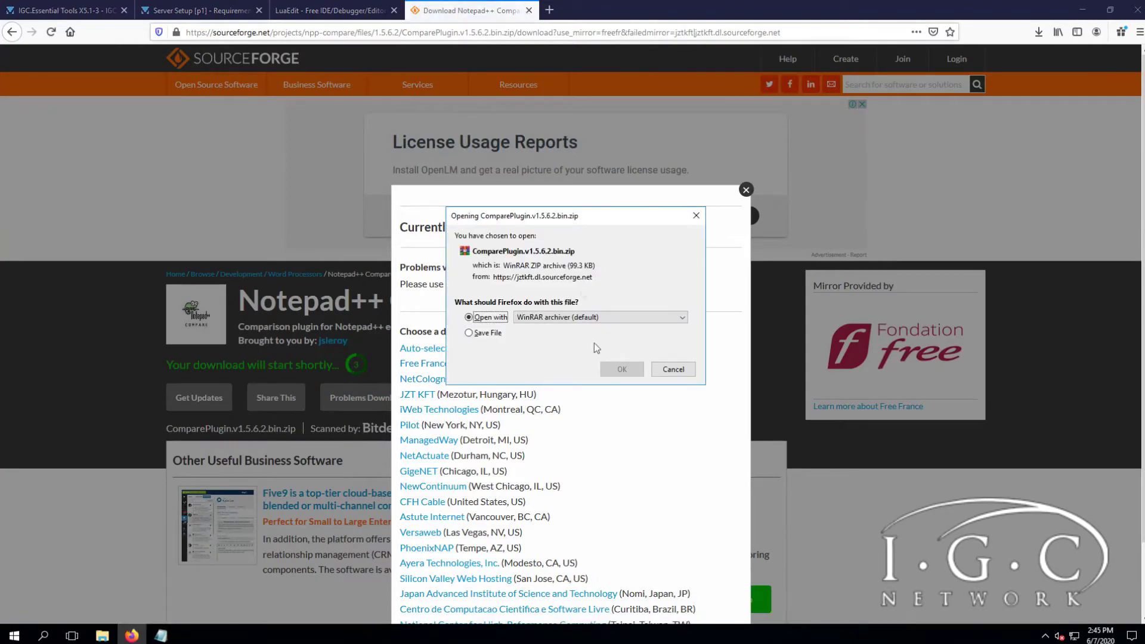
click(620, 369)
Extract ComparePlugin.dll from the archive onto the desktop and close the archive.
click(334, 10)
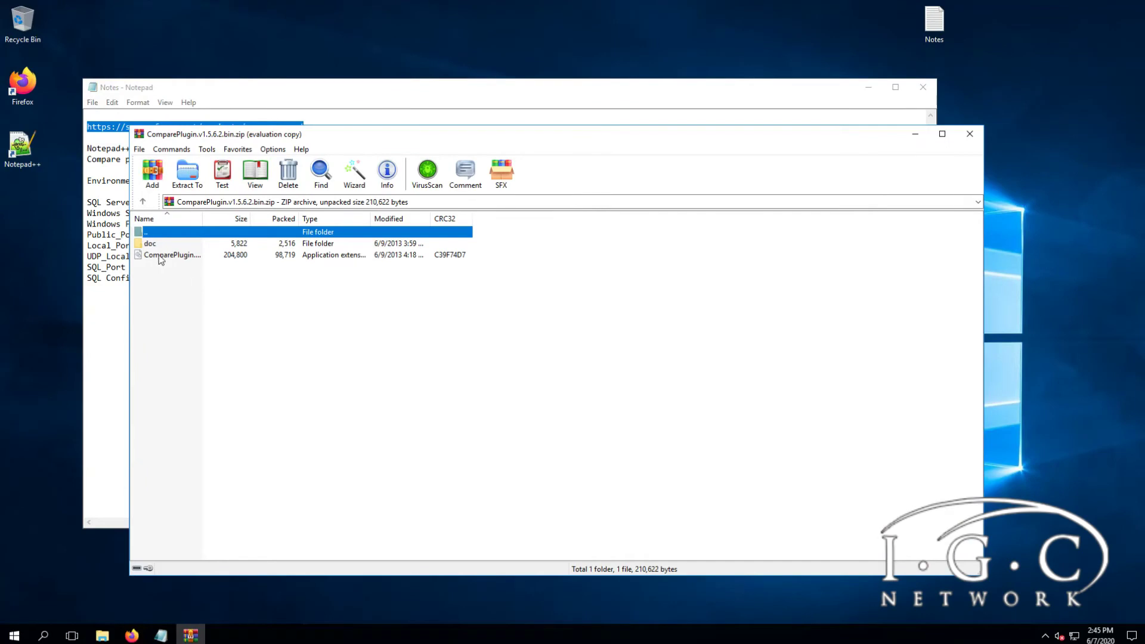
drag(160, 256, 277, 81)
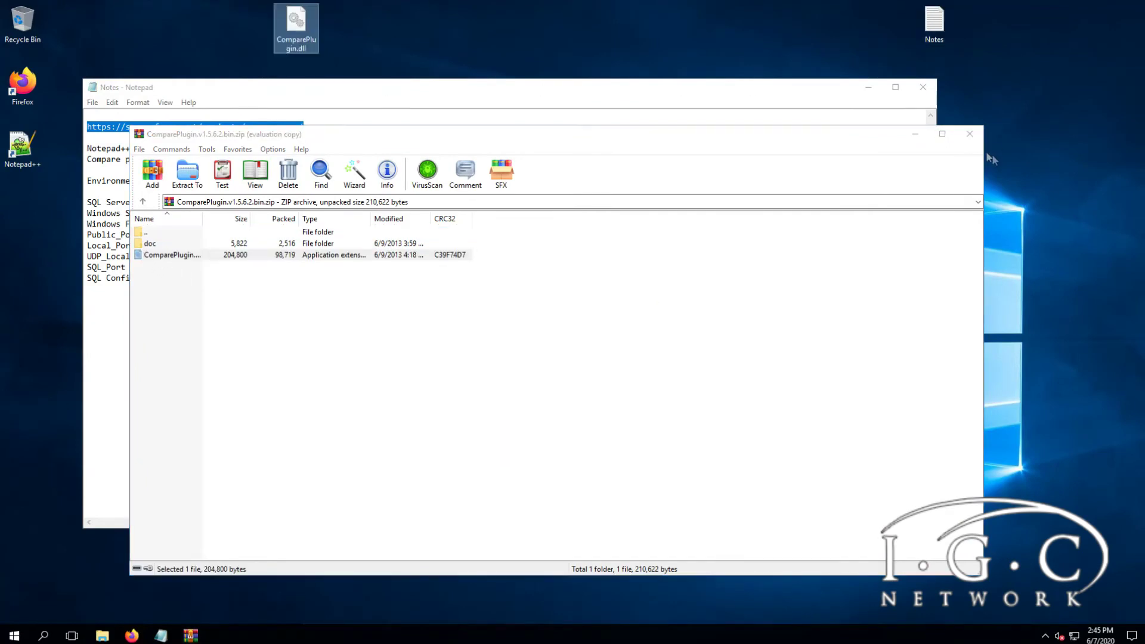
click(969, 134)
drag(150, 91, 203, 98)
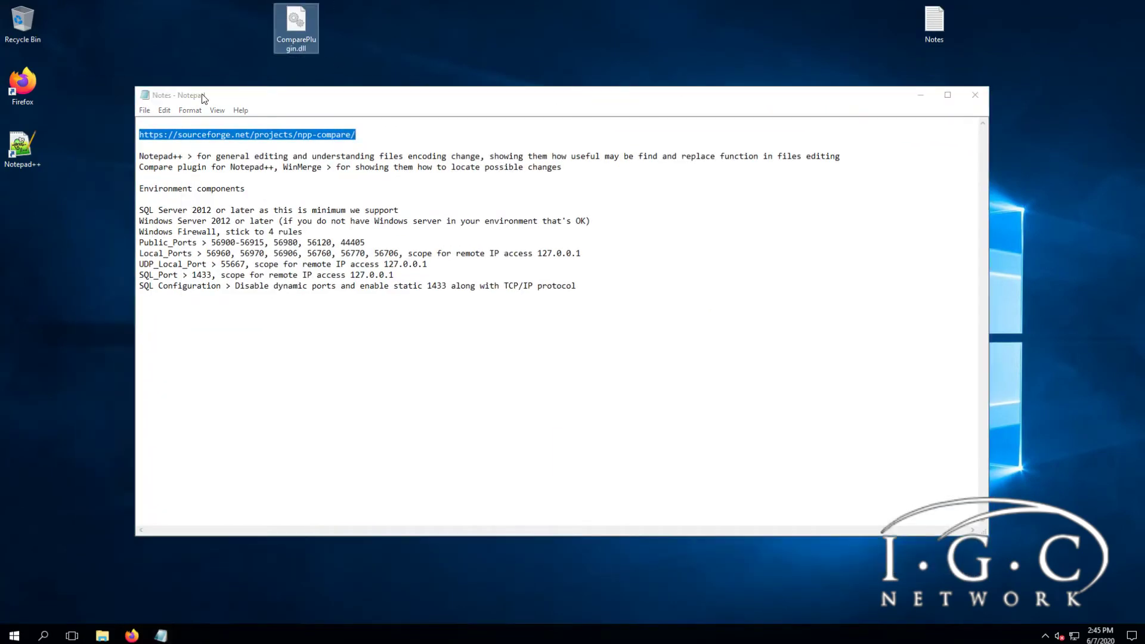
right_click(24, 146)
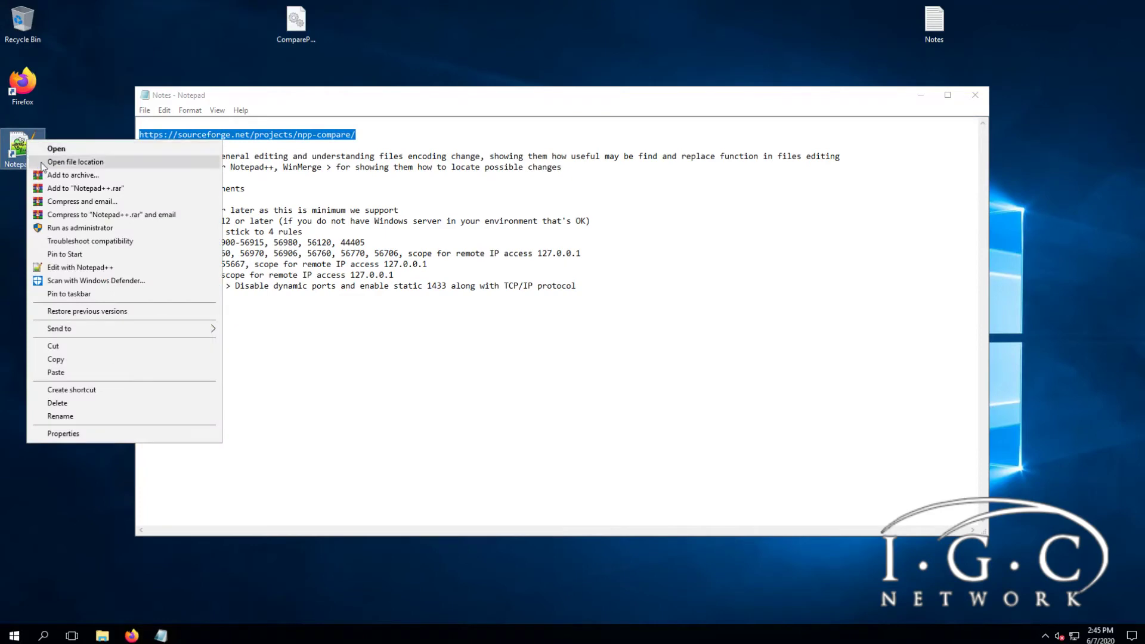
Open the Notepad++ install location and browse its plugins folder, peeking into NppConverter.
click(72, 161)
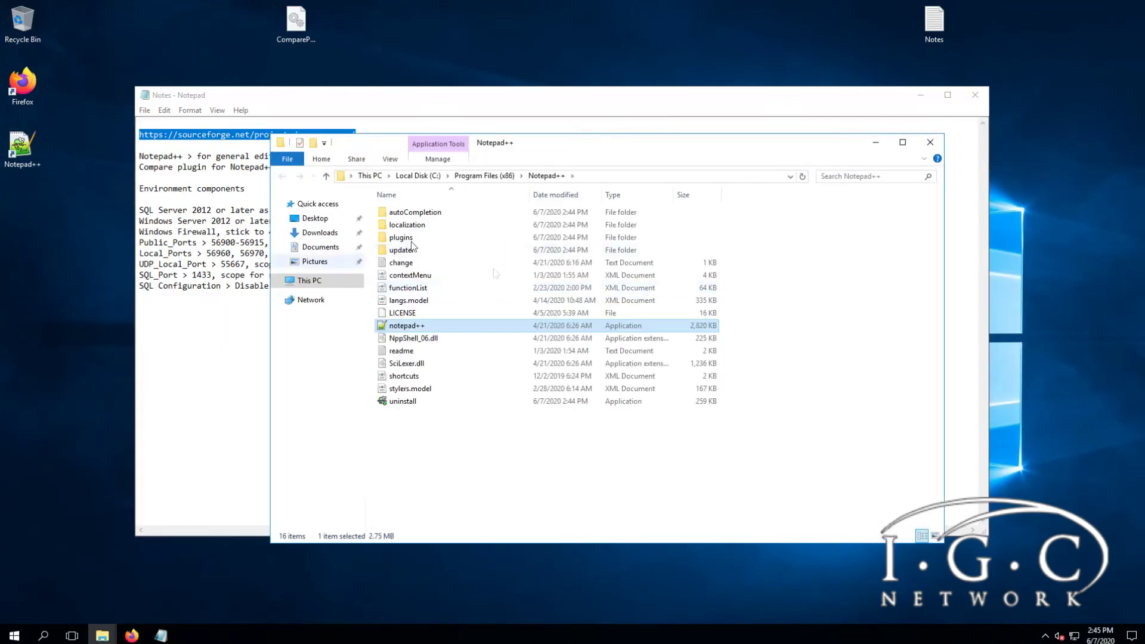
double_click(438, 238)
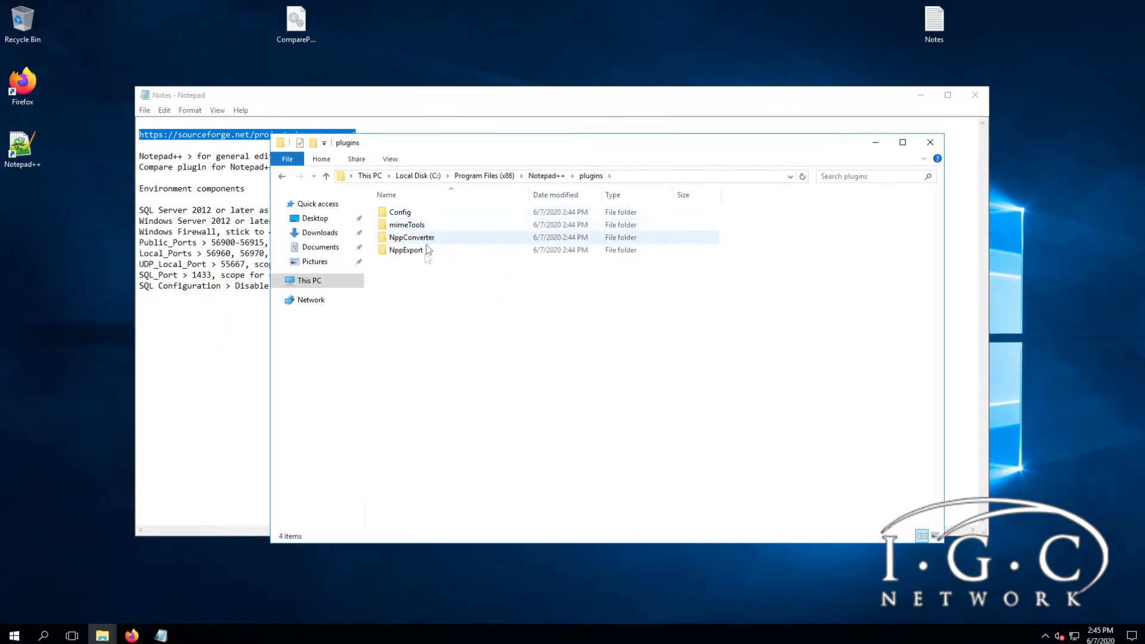
double_click(425, 241)
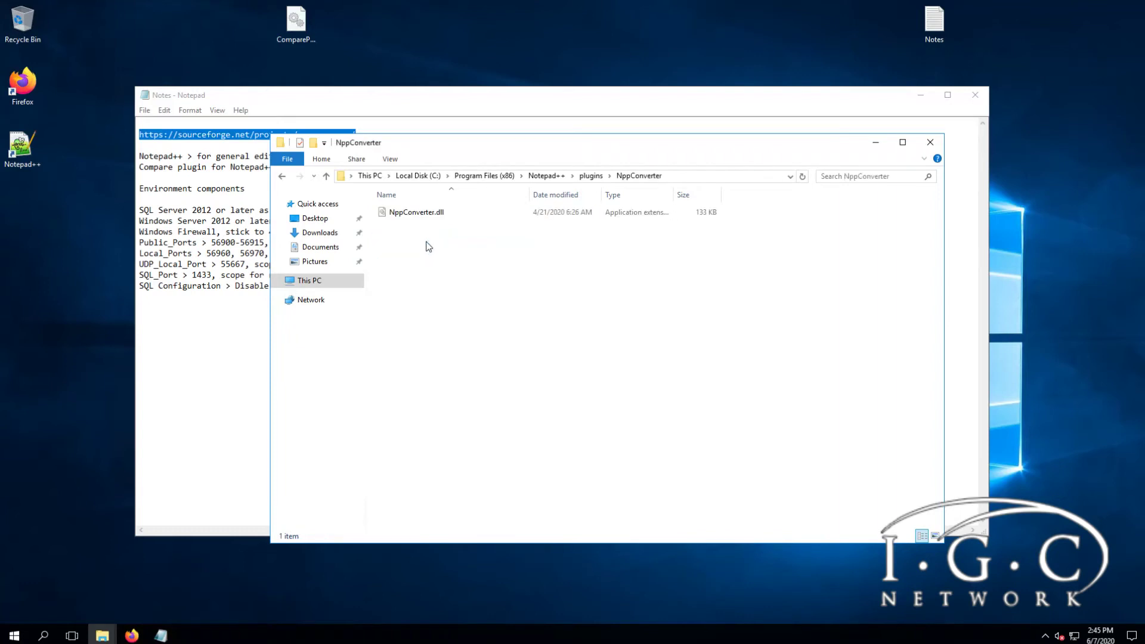
key(alt+Left)
click(296, 26)
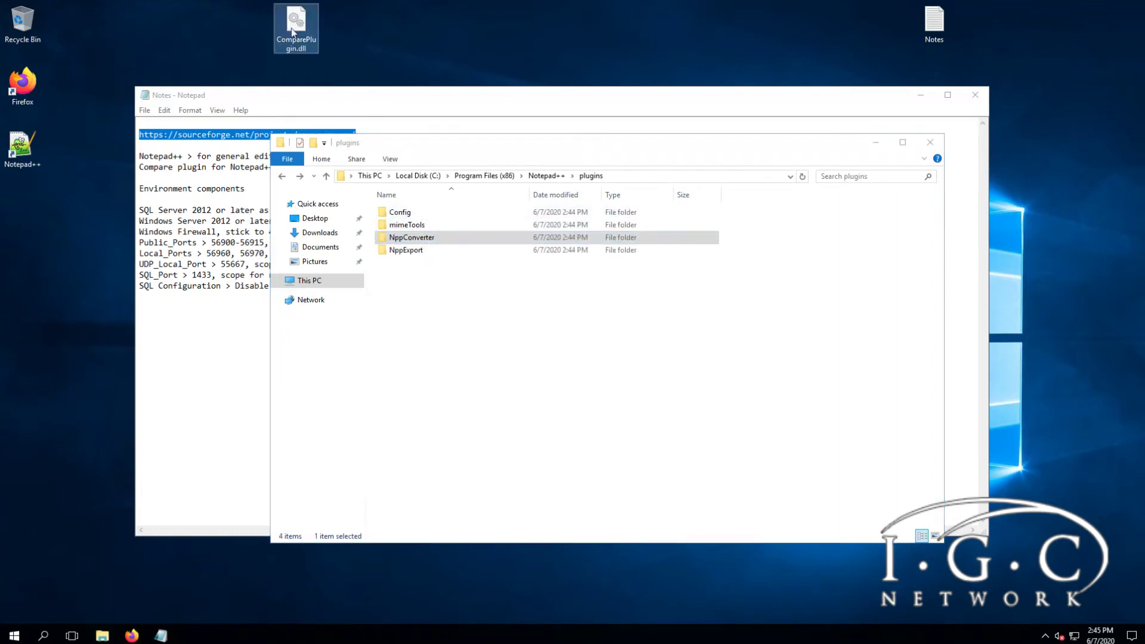
click(132, 635)
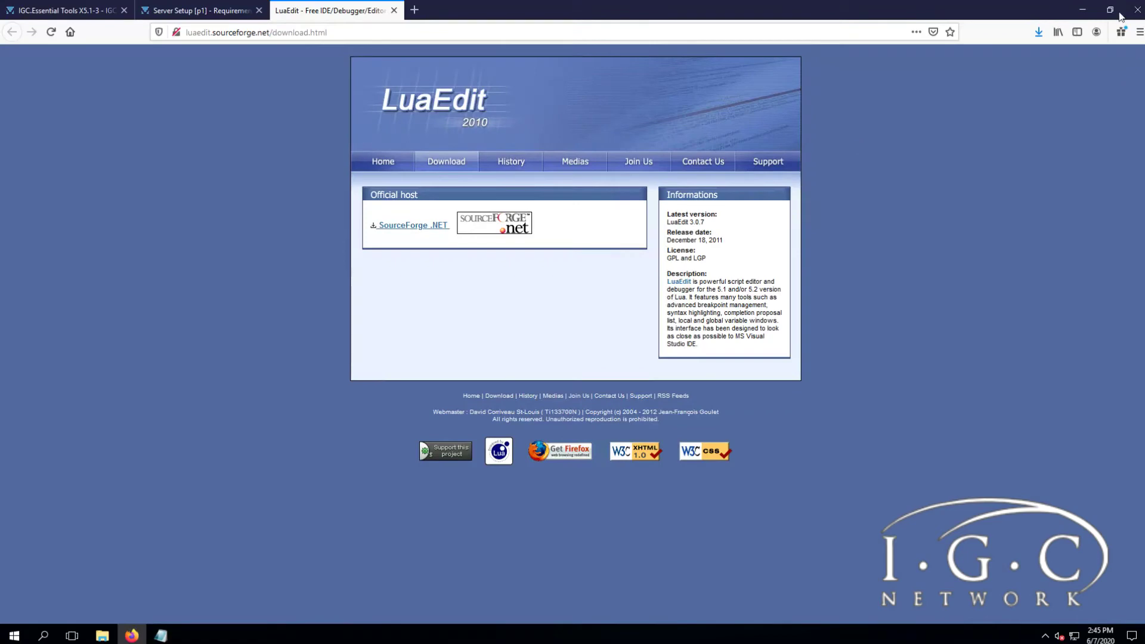
click(1038, 32)
Open the ComparePlugin readme from the downloaded archive and select the plugins folder path.
click(855, 65)
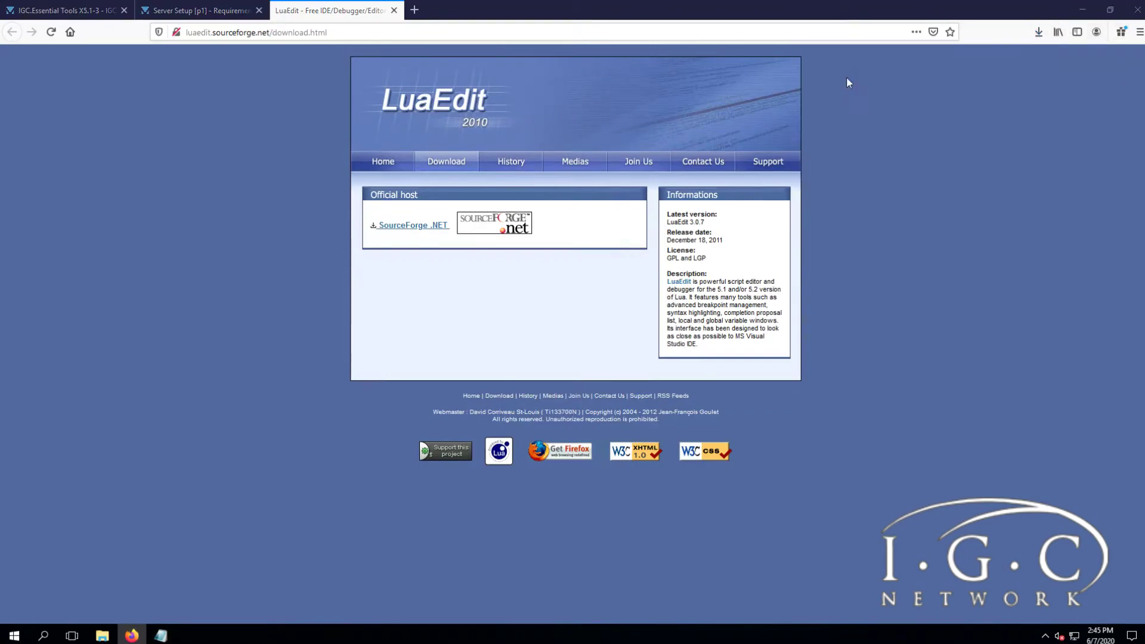
double_click(195, 244)
double_click(193, 244)
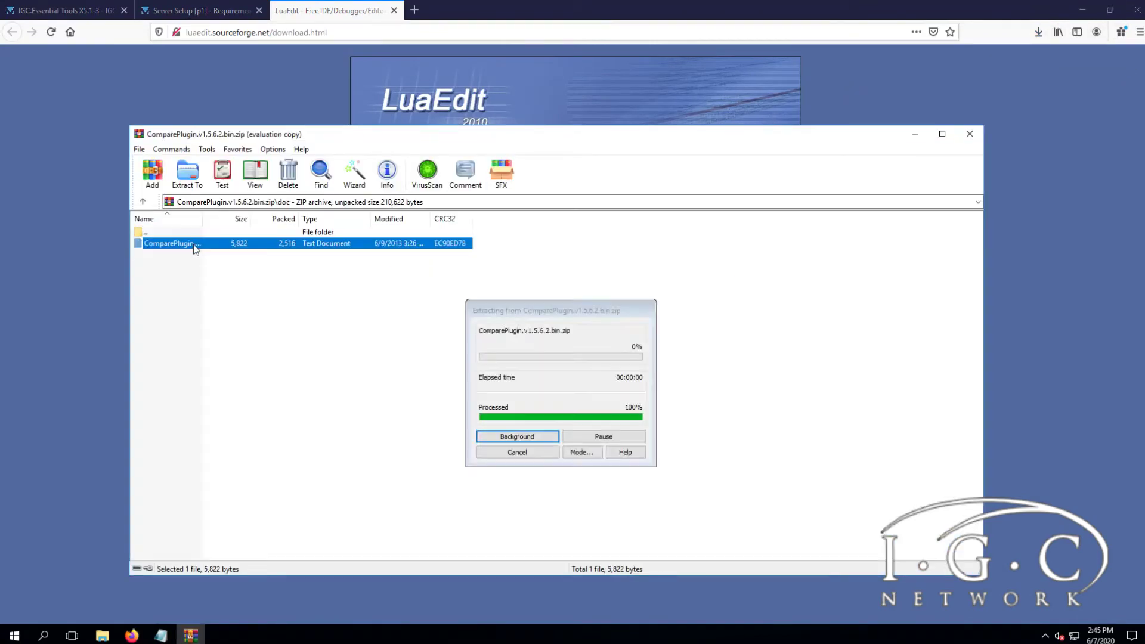
scroll(138, 455, down, 5)
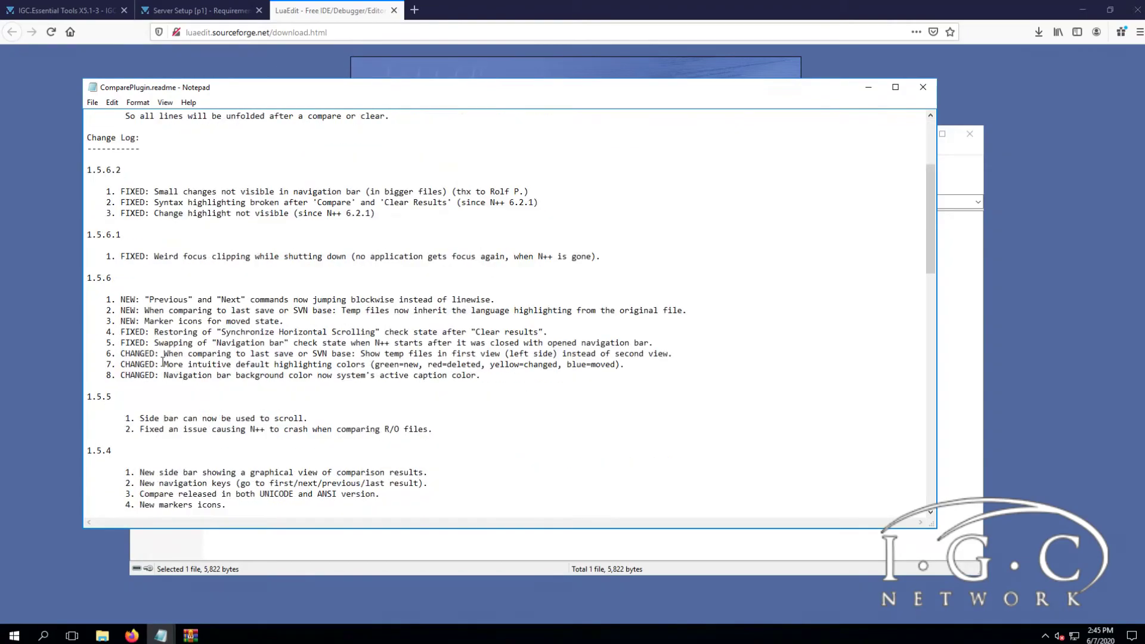
scroll(162, 362, down, 15)
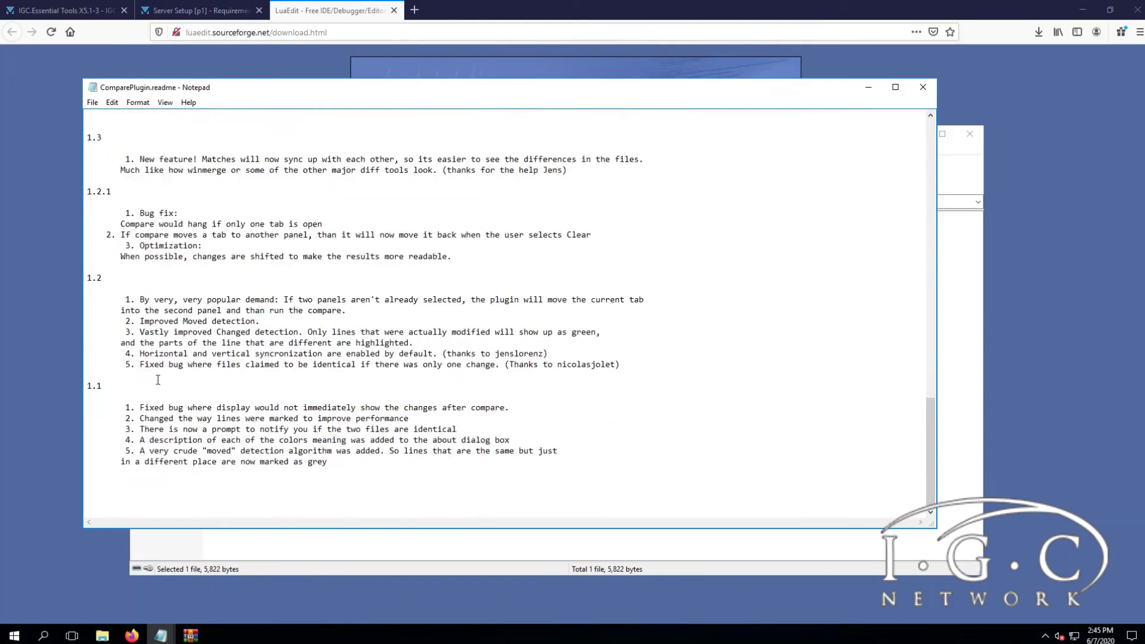
scroll(335, 433, up, 20)
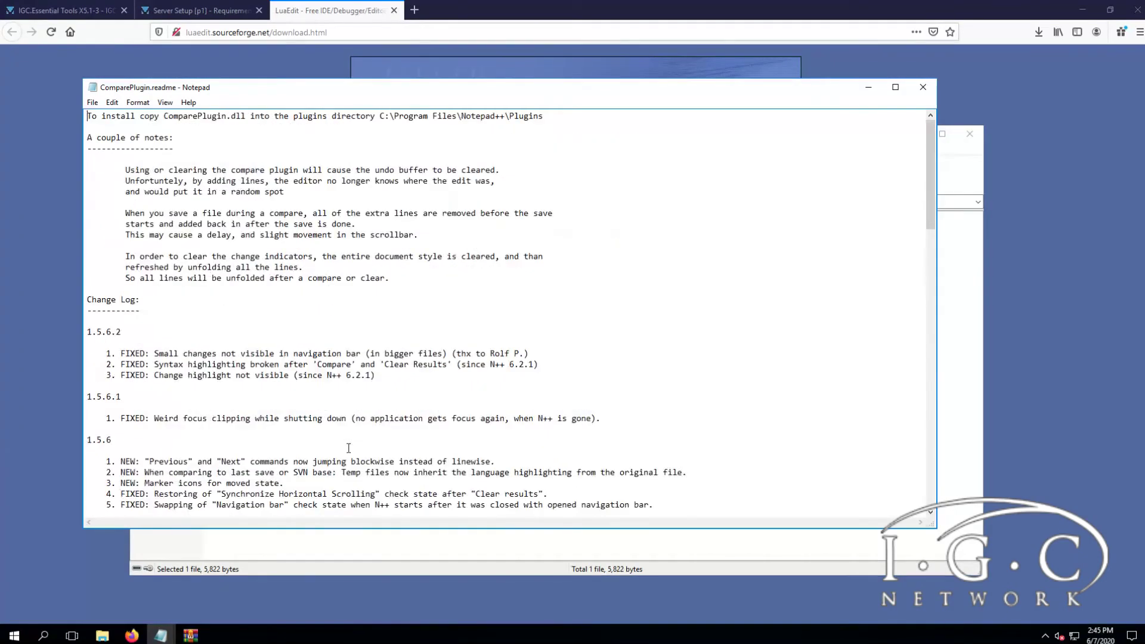
drag(404, 116, 588, 112)
Paste ComparePlugin.dll into the Notepad++ plugins folder, closing the readme, archive, folder and Notes.
click(923, 90)
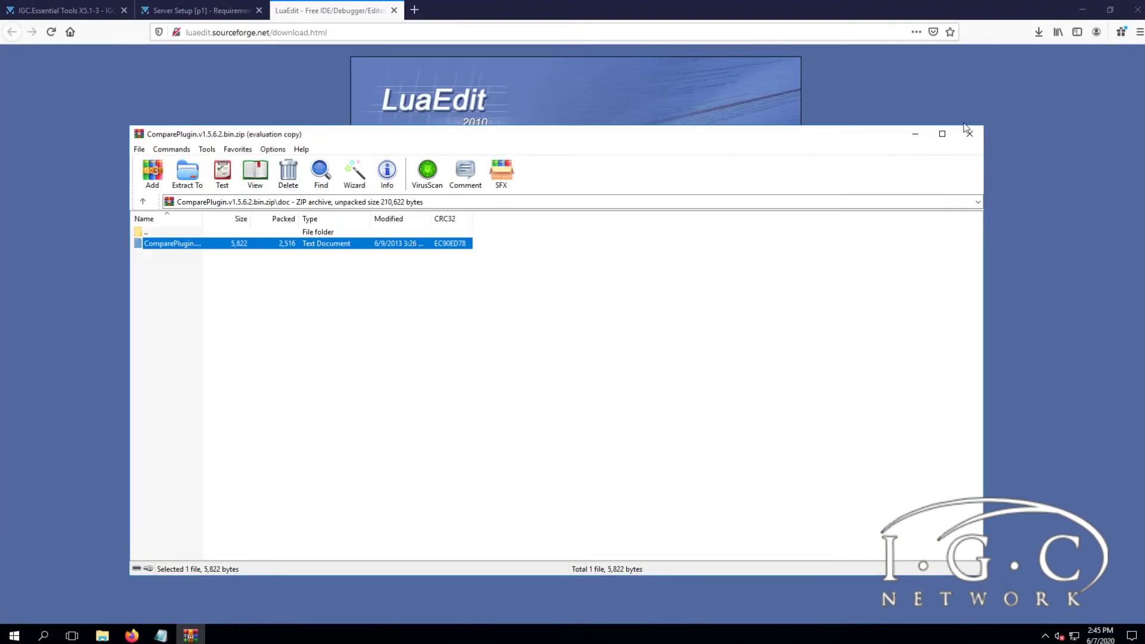
click(970, 133)
click(1082, 9)
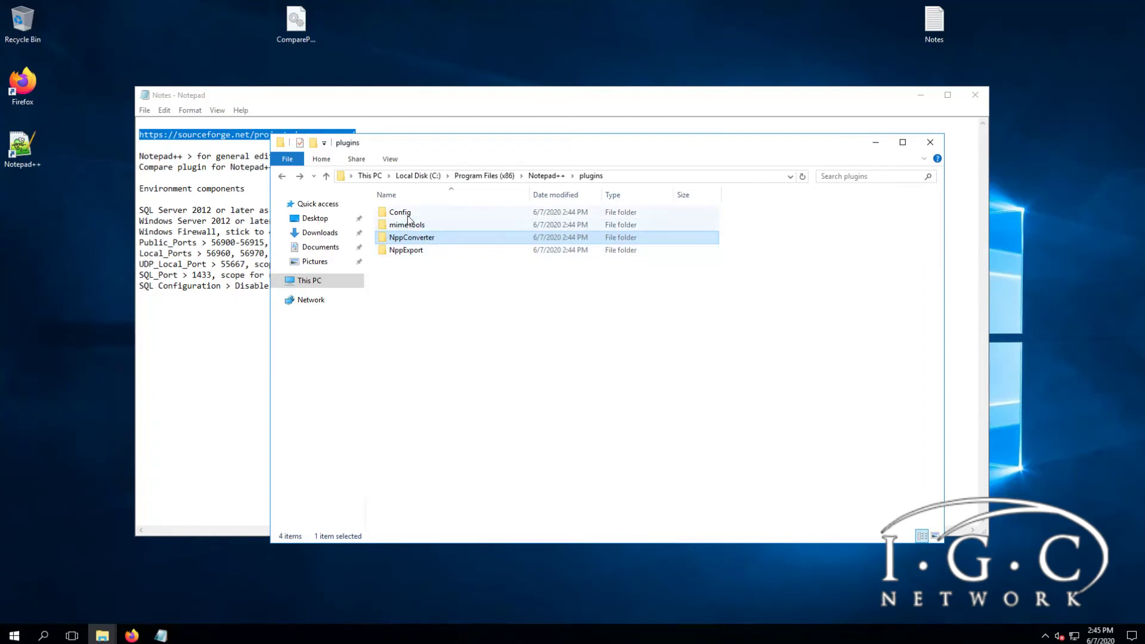
click(554, 385)
key(ctrl+v)
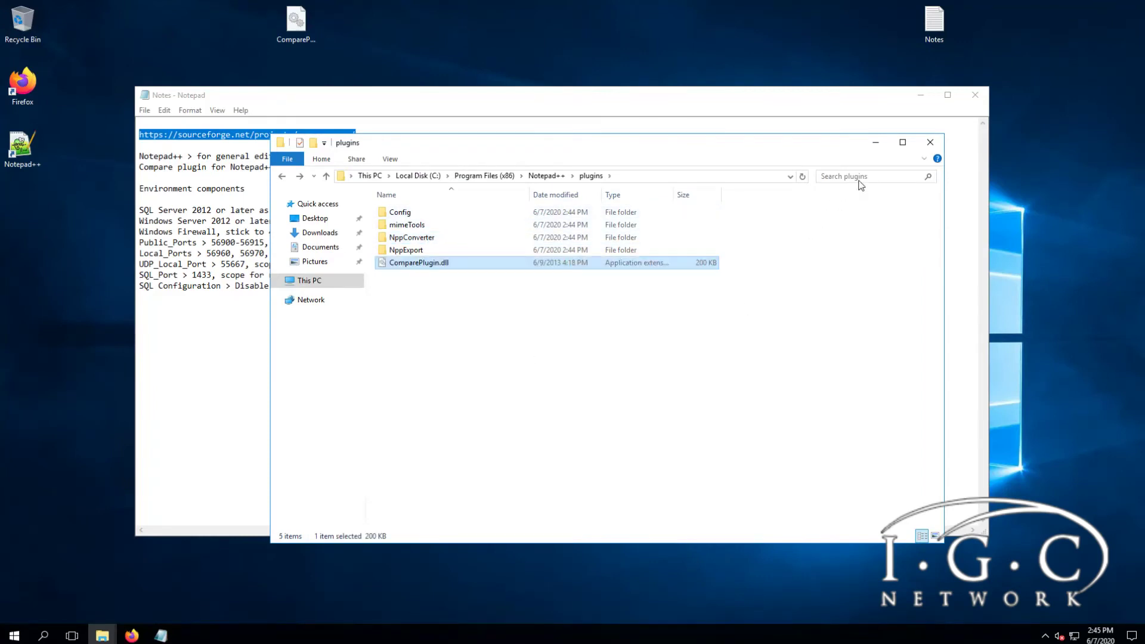
click(930, 141)
click(974, 94)
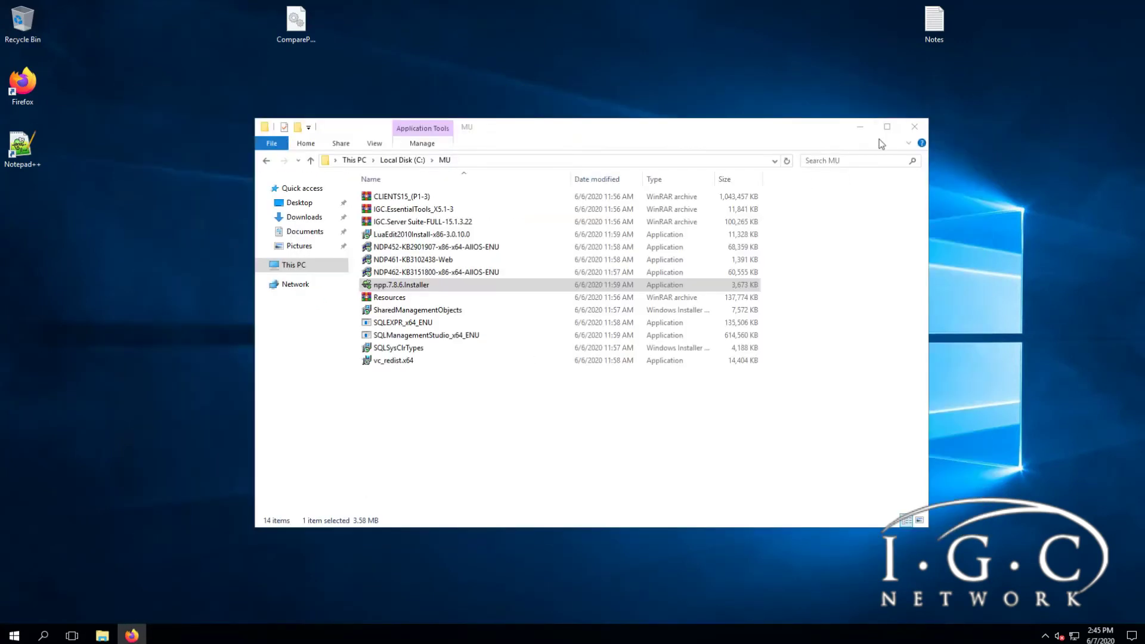
click(495, 382)
click(9, 156)
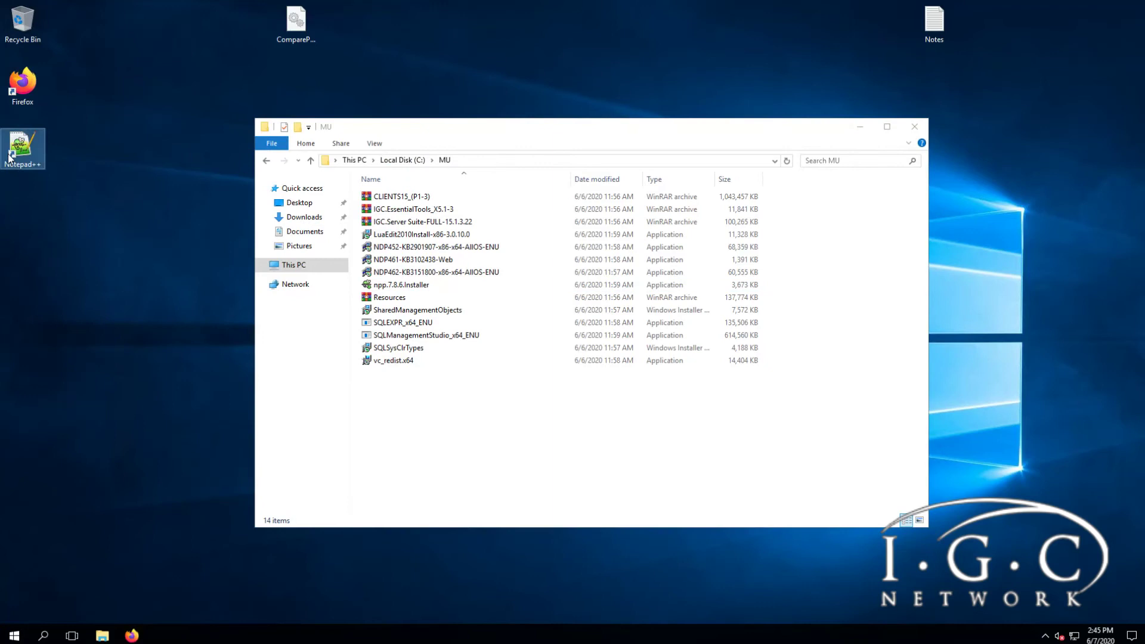
click(466, 410)
double_click(453, 265)
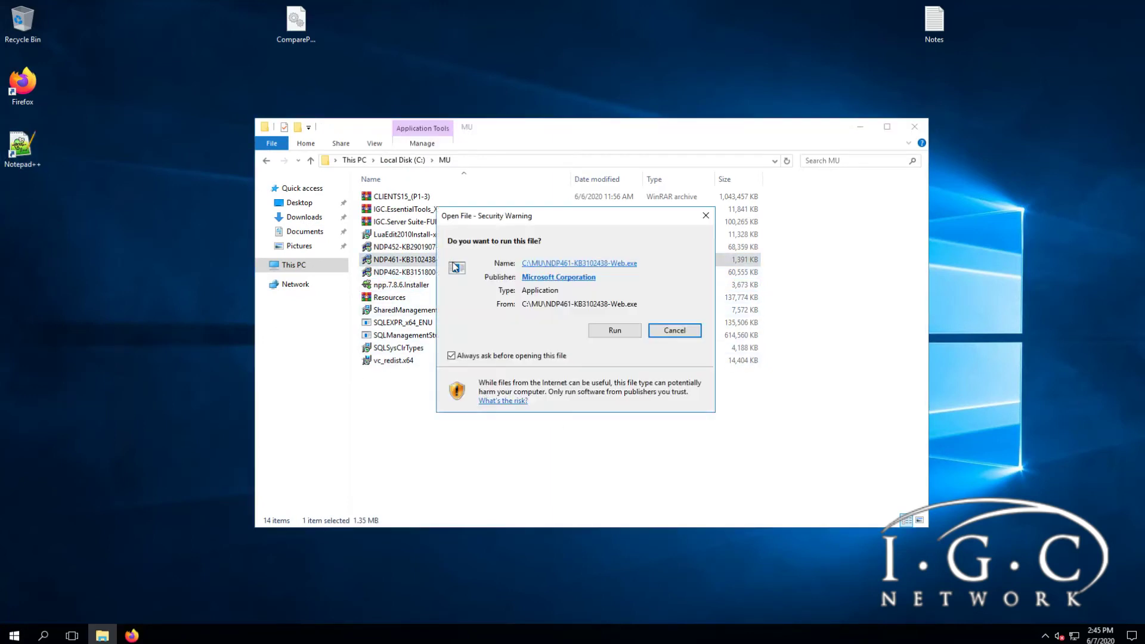
click(673, 330)
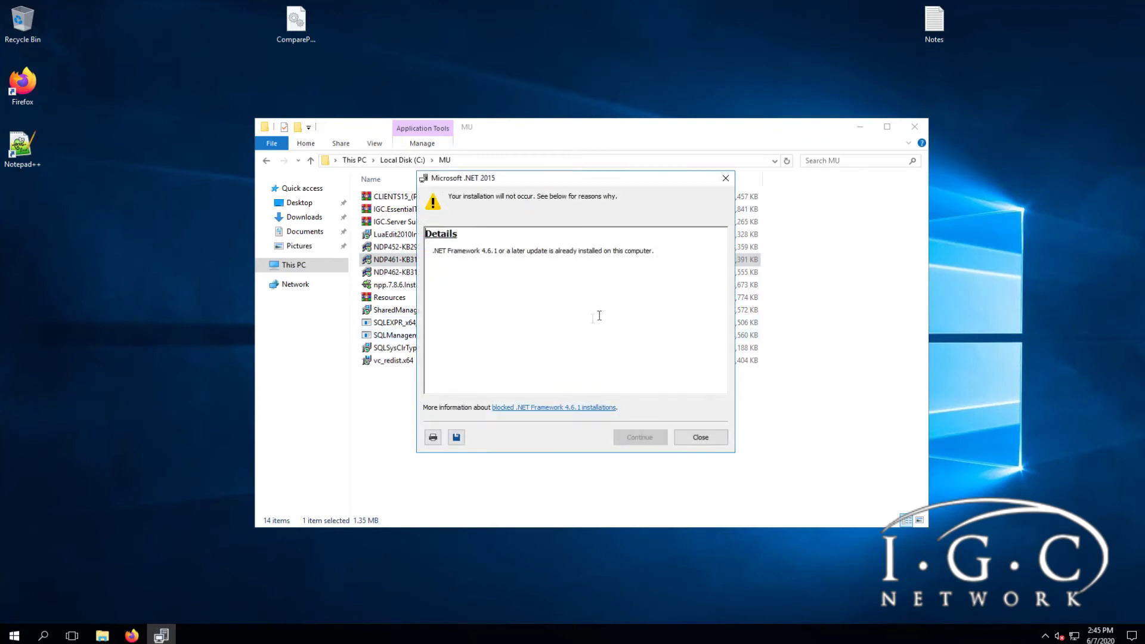
key(ctrl+a)
click(698, 438)
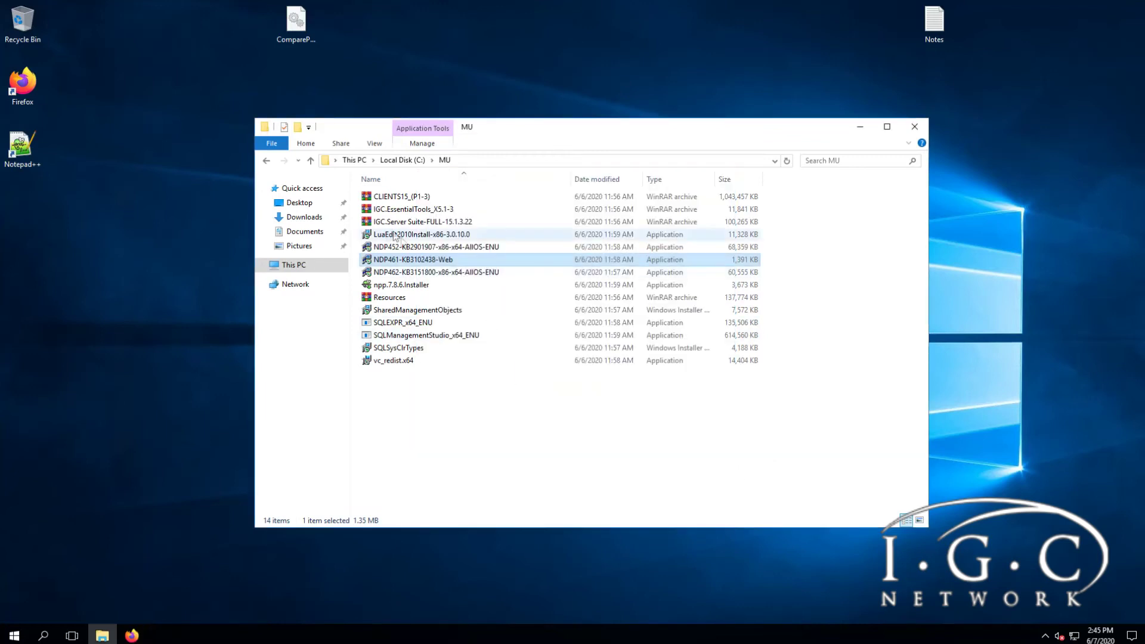
click(407, 251)
double_click(407, 251)
Run the NDP452 installer and dismiss its .NET 4.5.2 already-installed message.
click(627, 336)
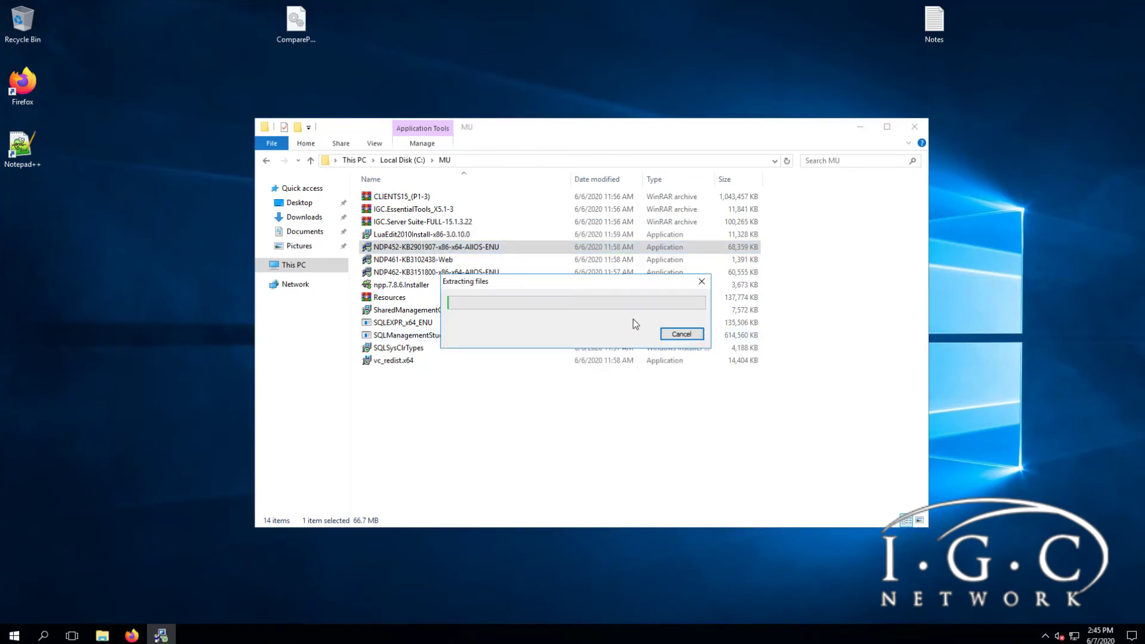
drag(599, 280, 612, 31)
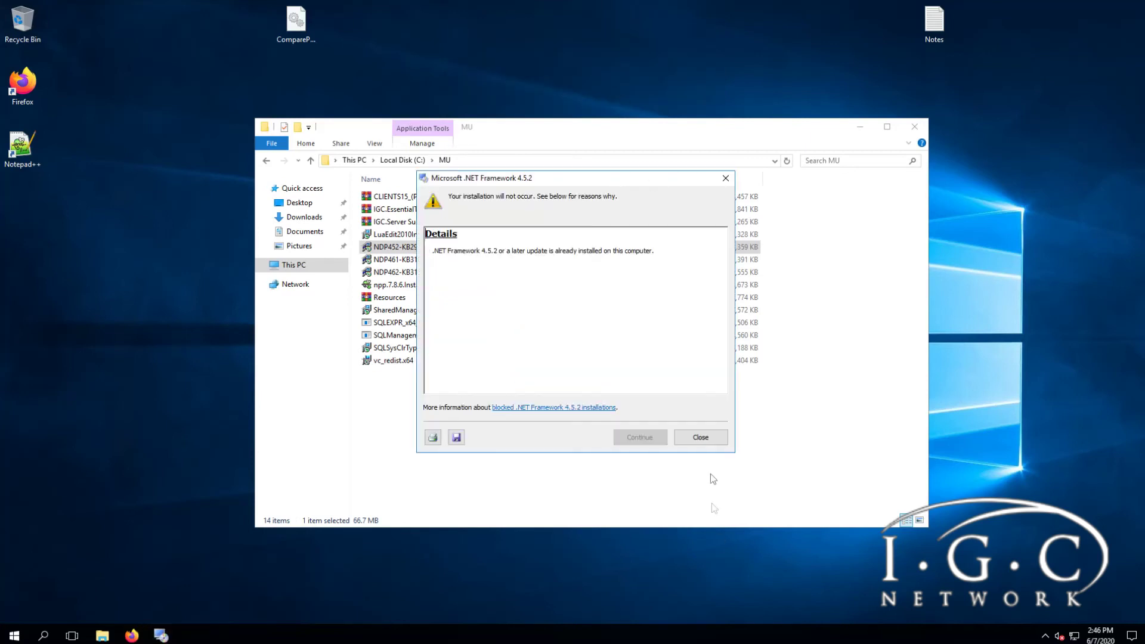
click(702, 437)
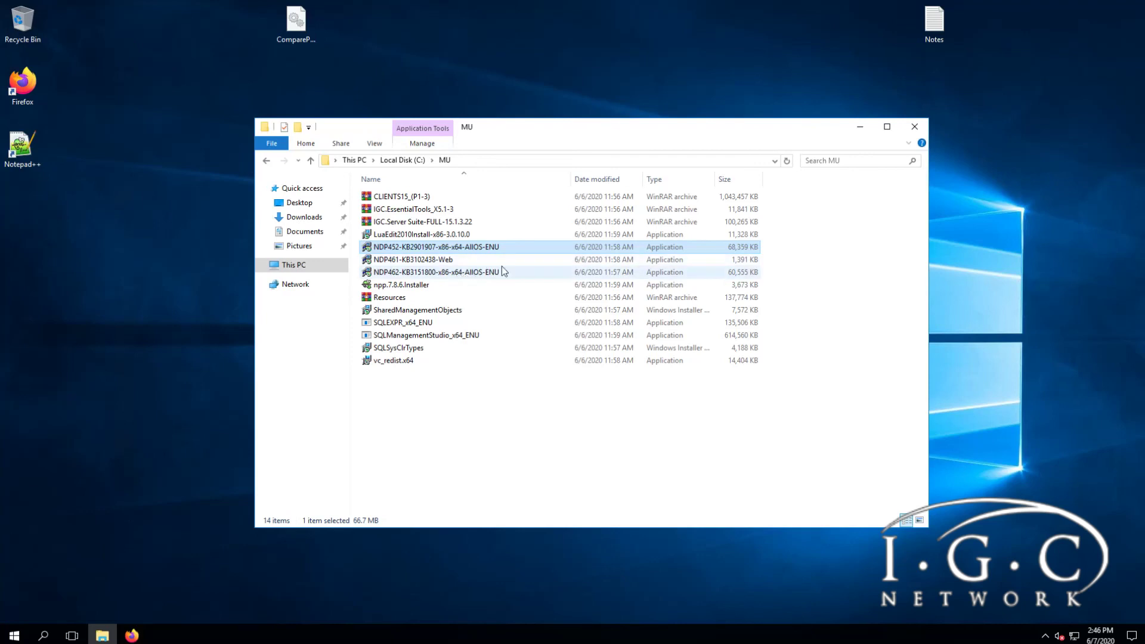
Delete the three NDP, SQLSysClrTypes, vc_redist.x64, SharedManagementObjects and npp.7.8.6 installers.
click(458, 274)
shift+click(436, 247)
key(Delete)
click(420, 308)
key(Delete)
click(409, 310)
key(Delete)
click(419, 272)
key(Delete)
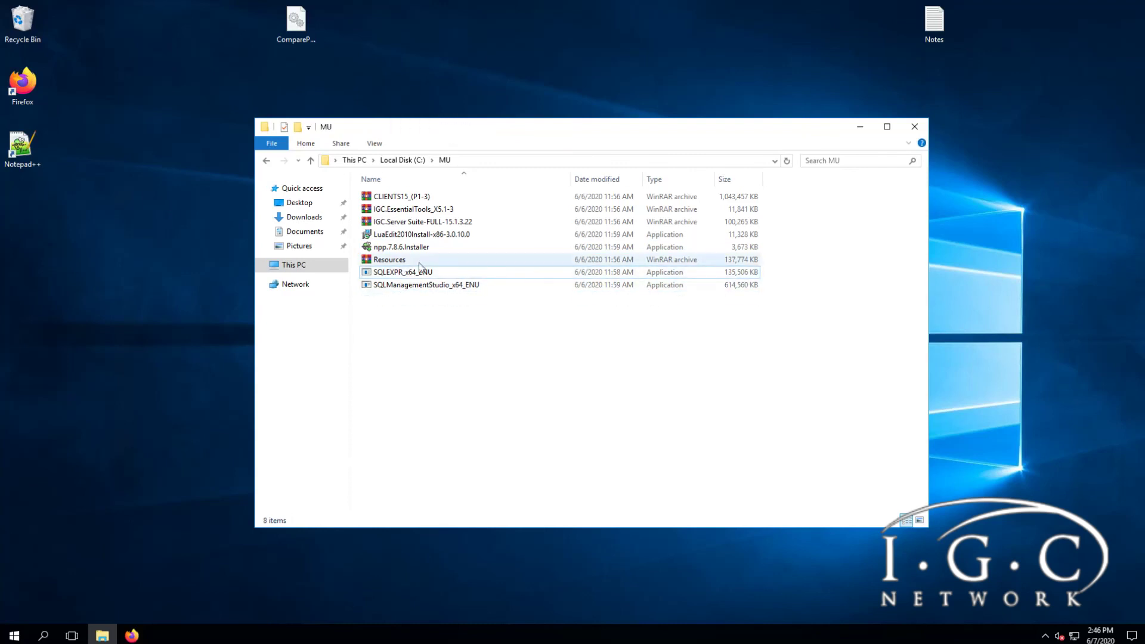
click(409, 247)
key(Delete)
click(406, 237)
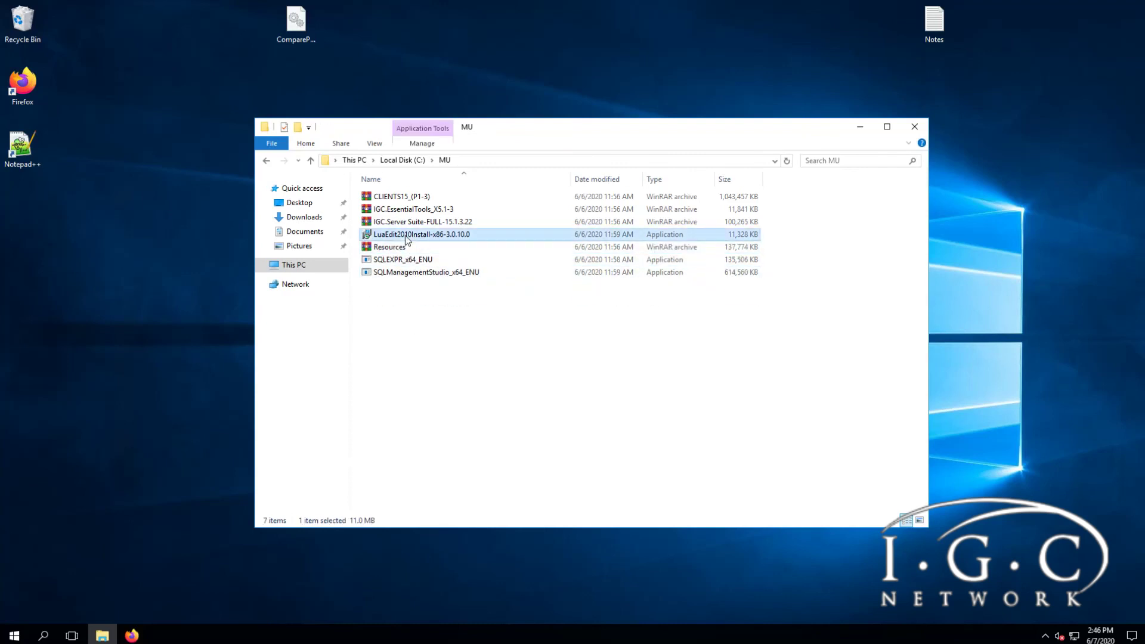
Install LuaEdit 2010 to C:\Program Files (x86)\LuaEdit 2010 with default Start Menu folder and desktop icon.
double_click(406, 236)
click(622, 335)
click(640, 414)
click(493, 376)
click(635, 412)
click(636, 412)
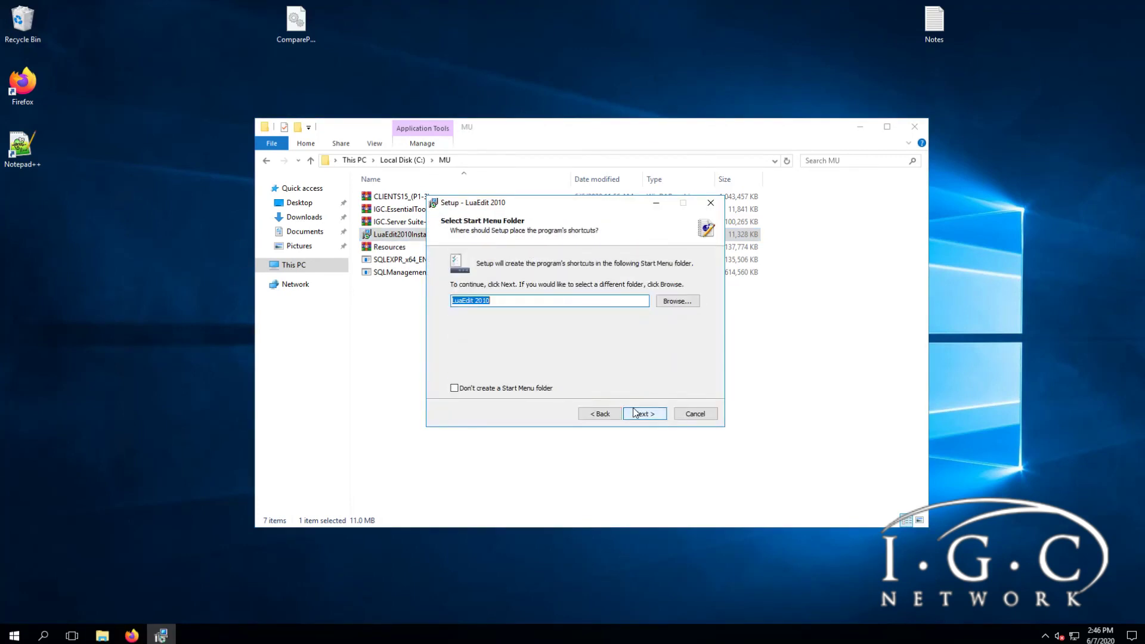
click(635, 412)
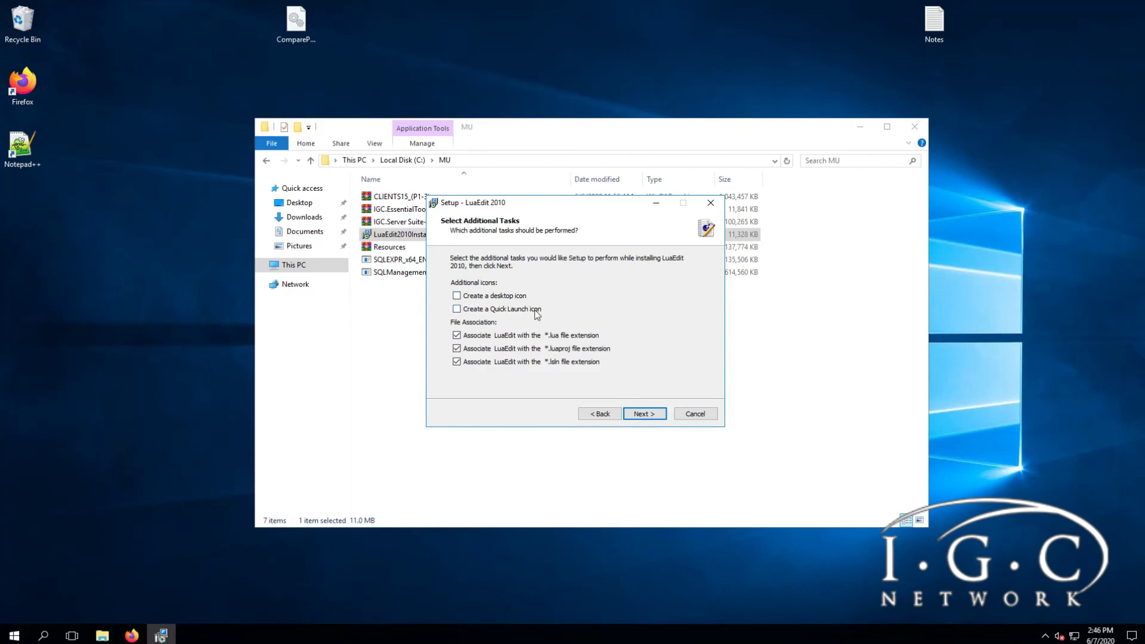
click(639, 413)
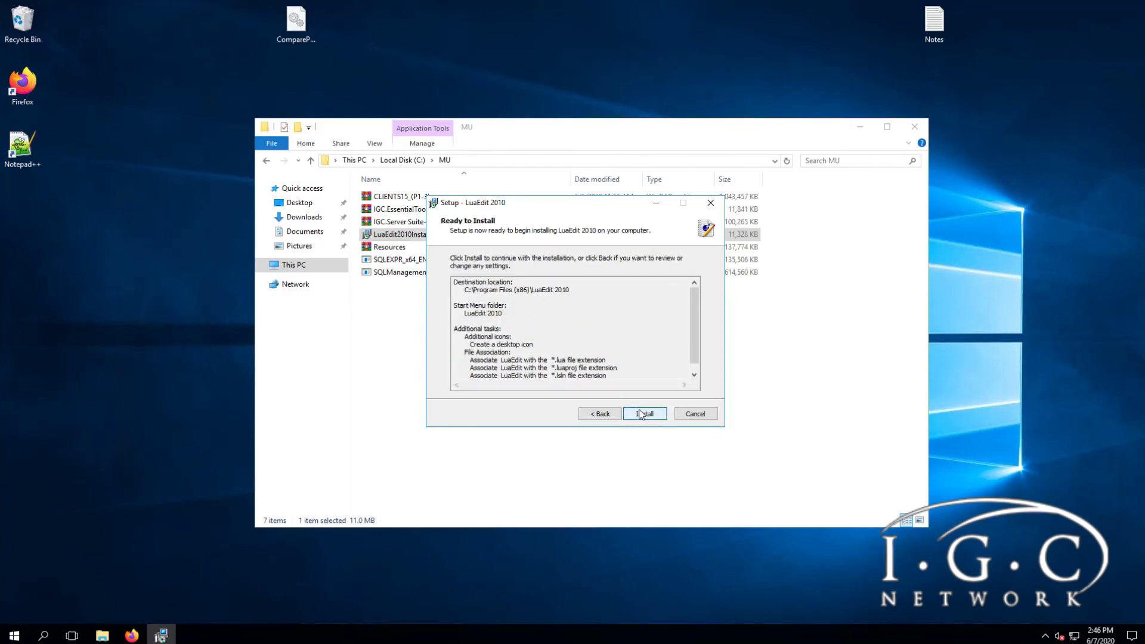
click(640, 414)
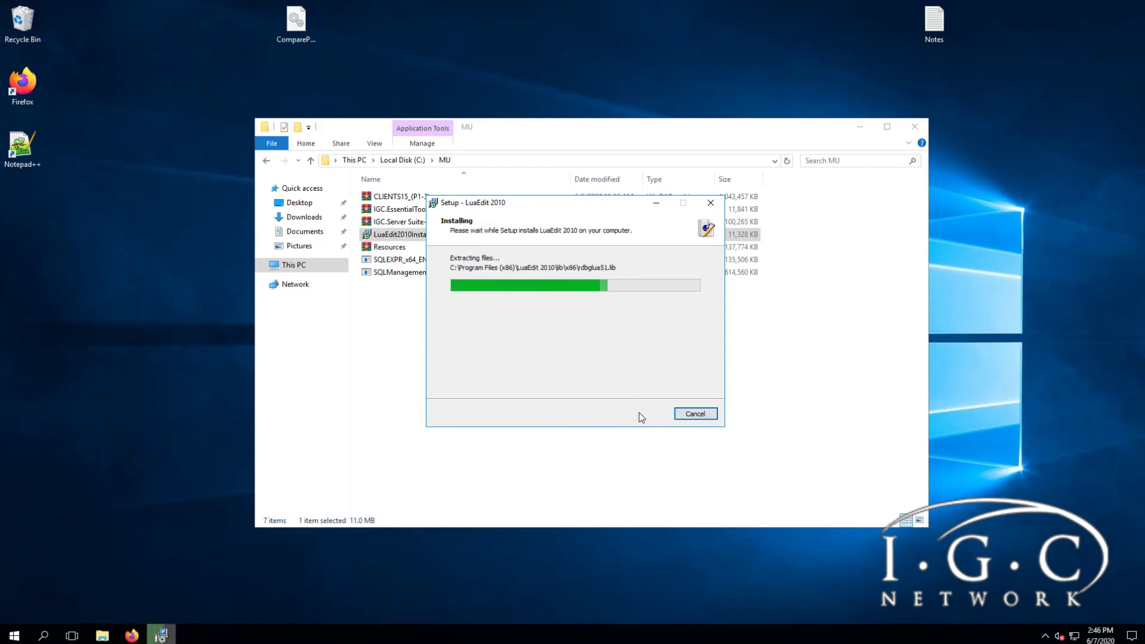